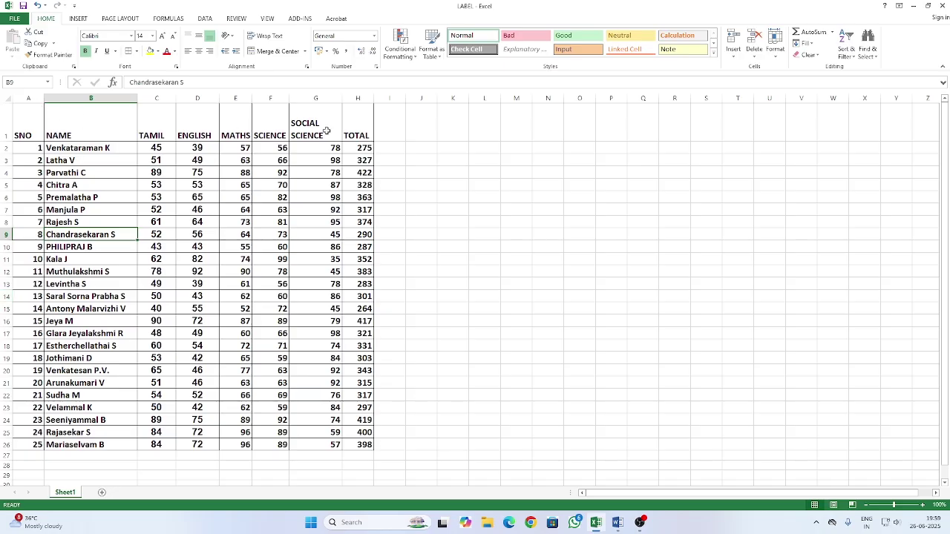
Switch to Word and close the merged Labels1 document without saving its changes
{"action": "left_click", "coordinate": [617, 523]}
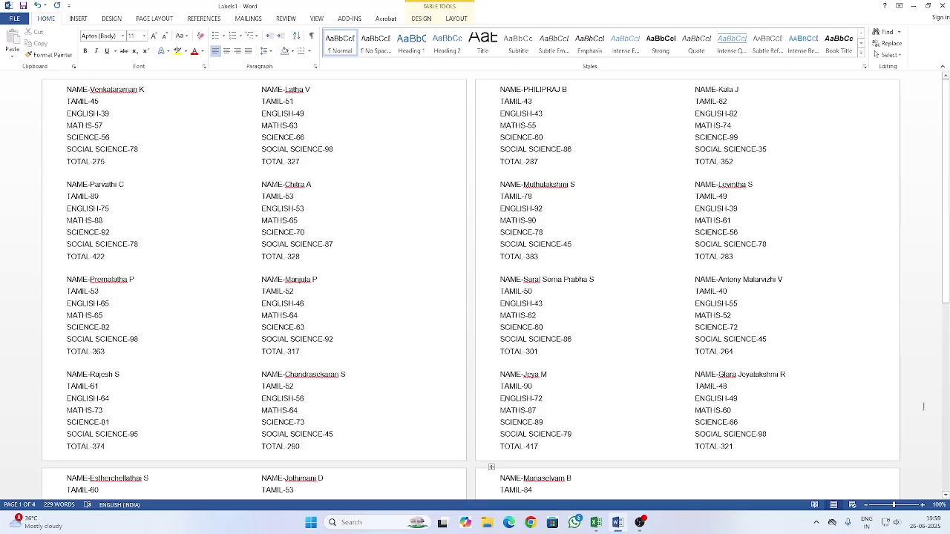
{"action": "left_click", "coordinate": [943, 5]}
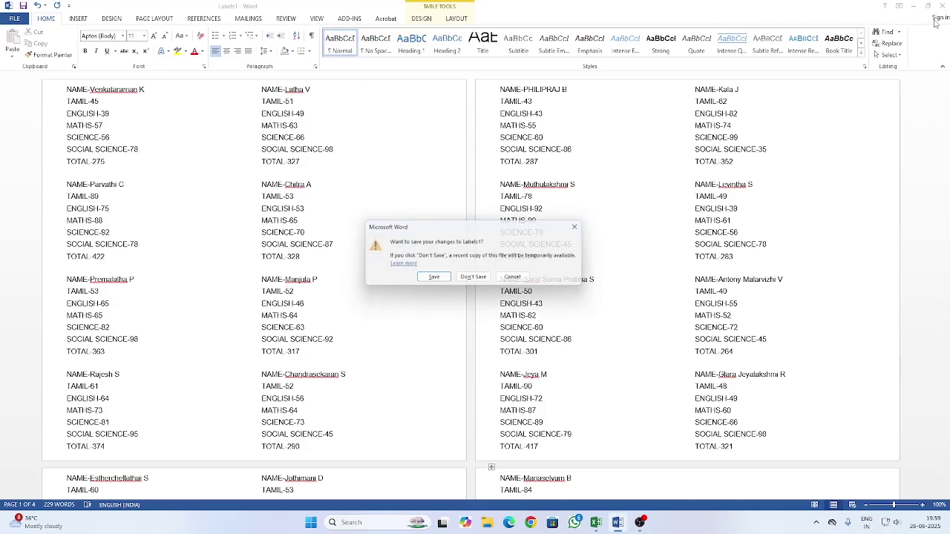
{"action": "left_click", "coordinate": [463, 280]}
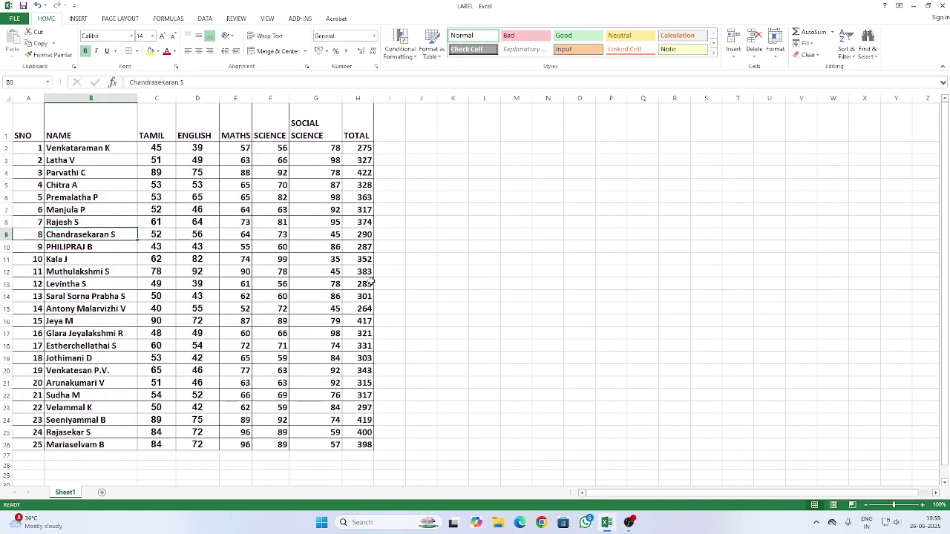
Save the marks workbook as LABEL in the Downloads folder, replacing the existing file
{"action": "left_click", "coordinate": [15, 17]}
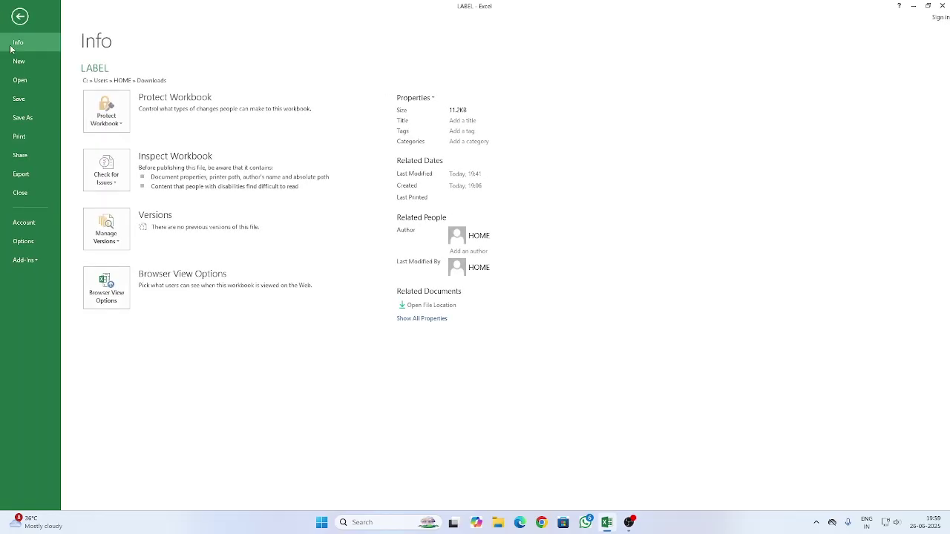
{"action": "left_click", "coordinate": [25, 119]}
{"action": "left_click", "coordinate": [282, 108]}
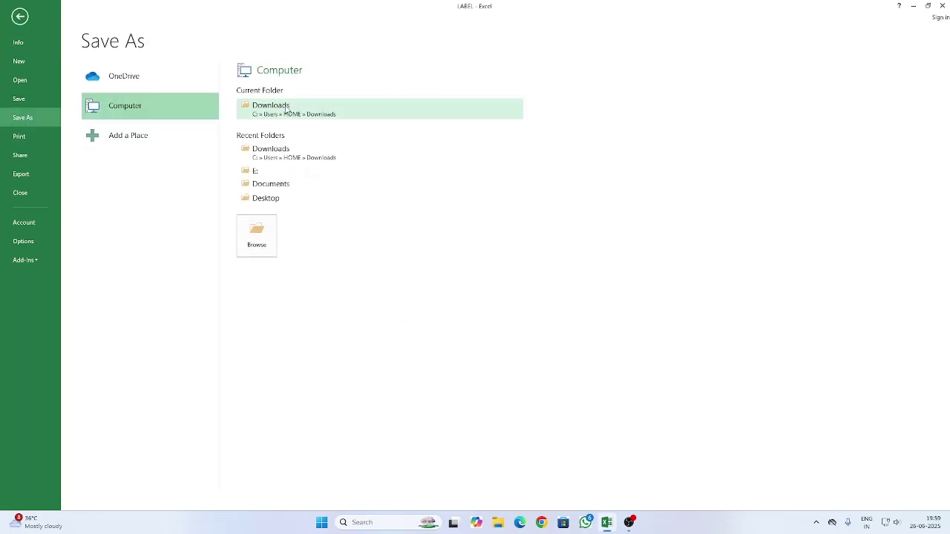
{"action": "left_click", "coordinate": [126, 94]}
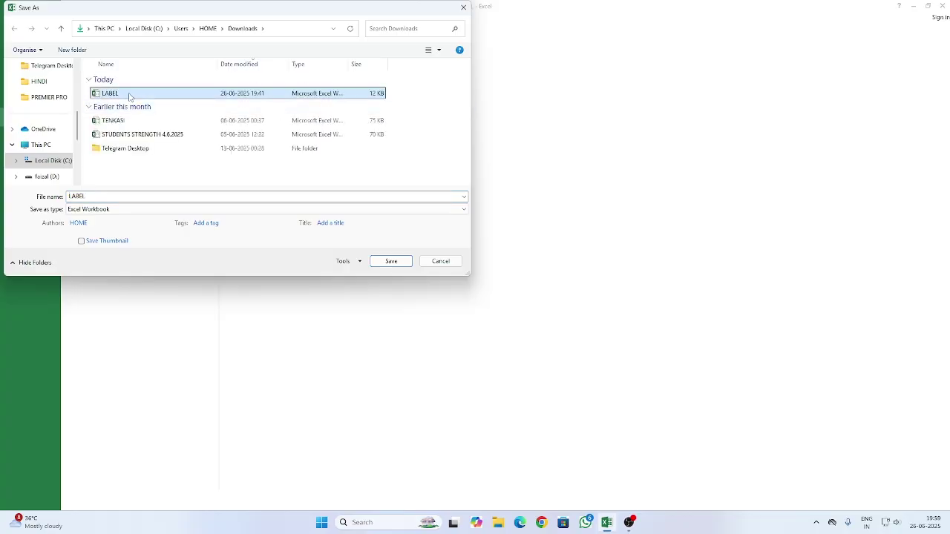
{"action": "double_click", "coordinate": [177, 197]}
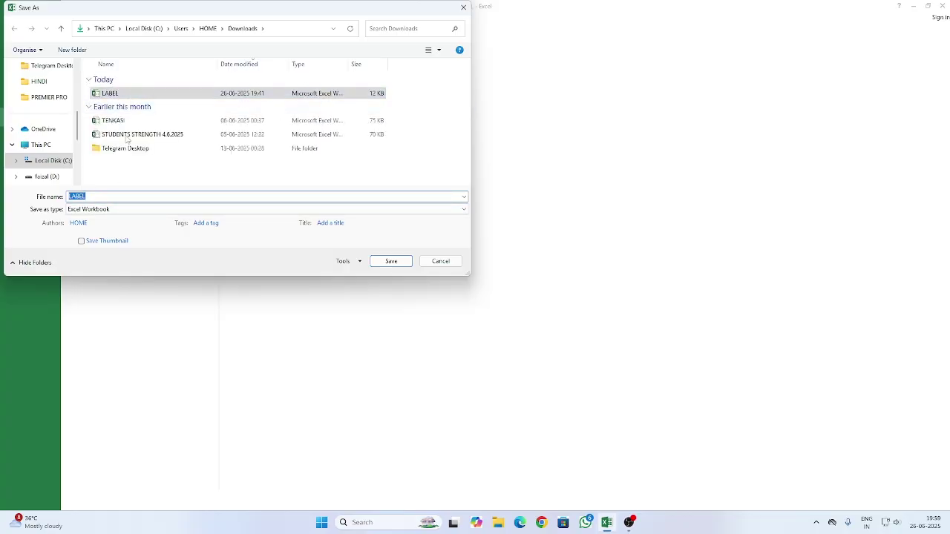
{"action": "left_click", "coordinate": [406, 261]}
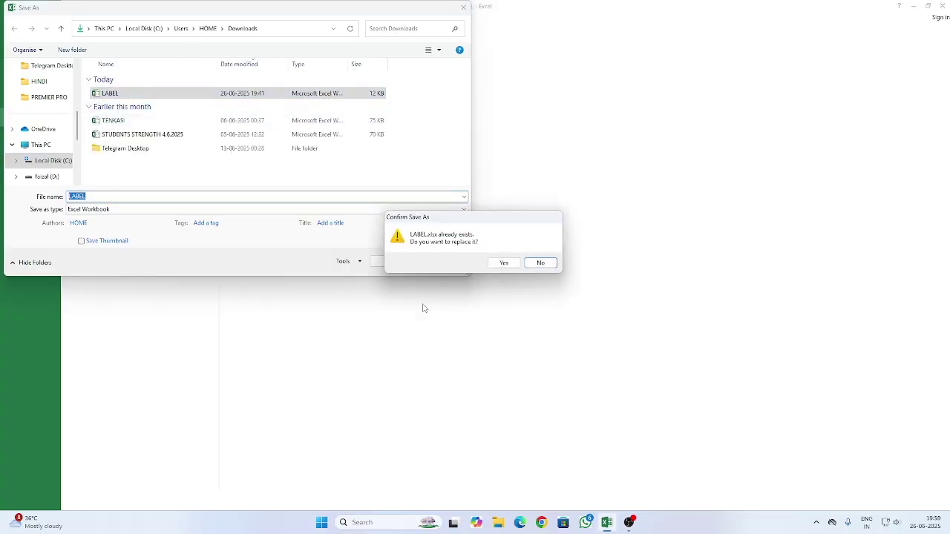
{"action": "left_click", "coordinate": [504, 264]}
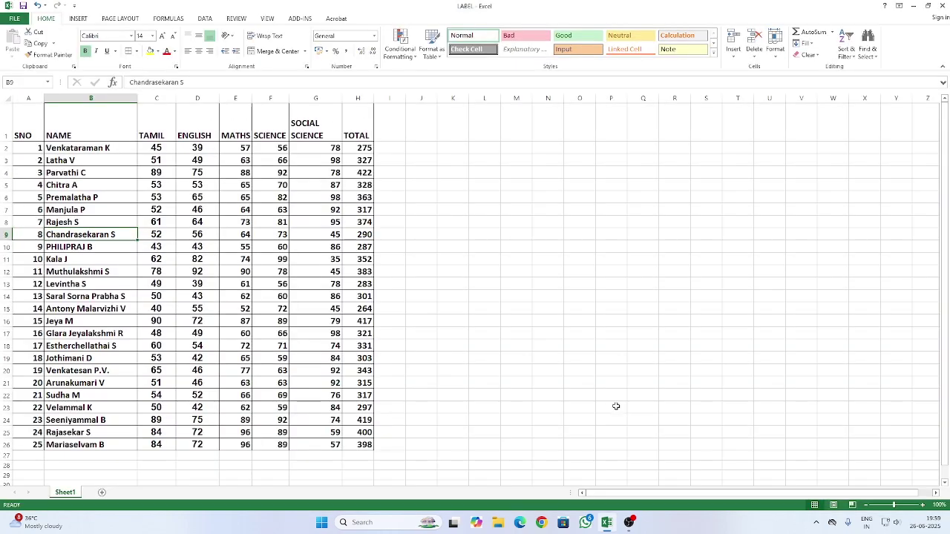
Launch Word and create a blank document
{"action": "left_click", "coordinate": [363, 524]}
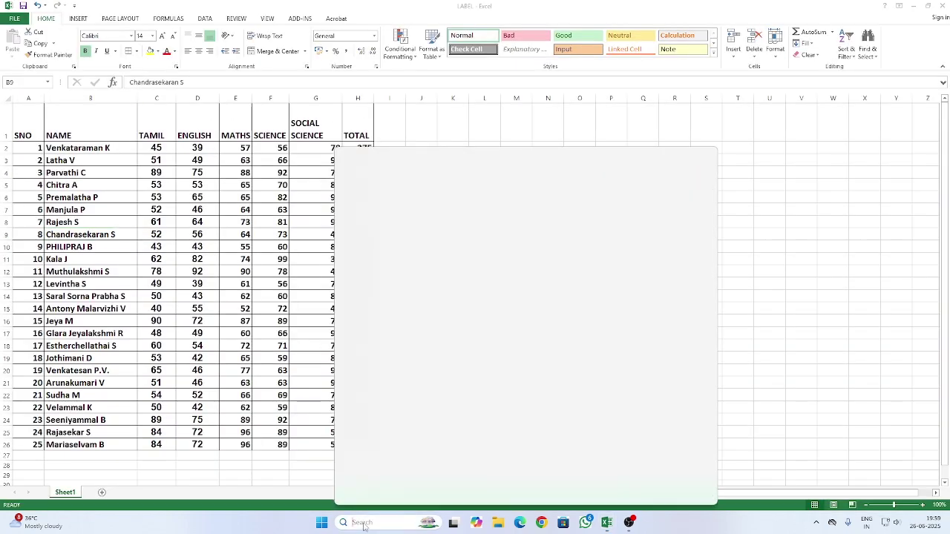
{"action": "left_click", "coordinate": [379, 213]}
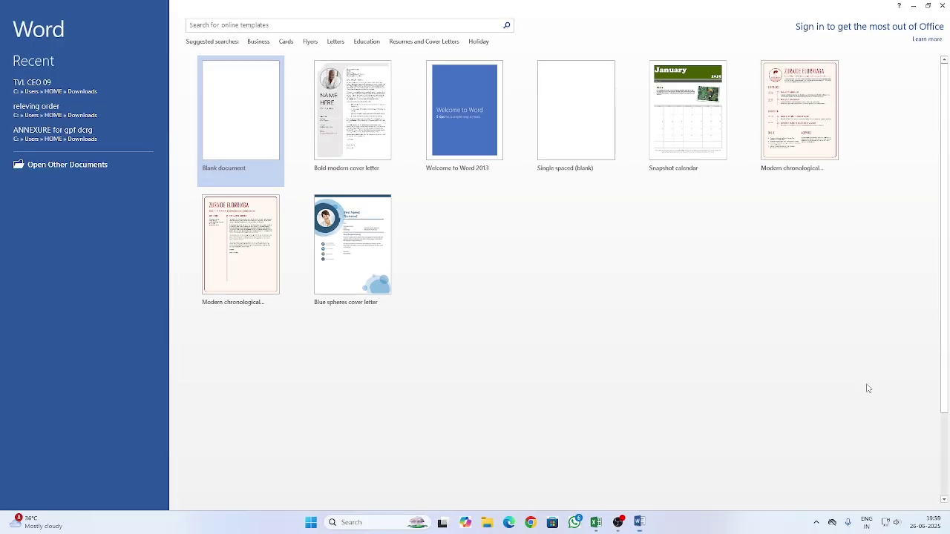
{"action": "left_click", "coordinate": [573, 357]}
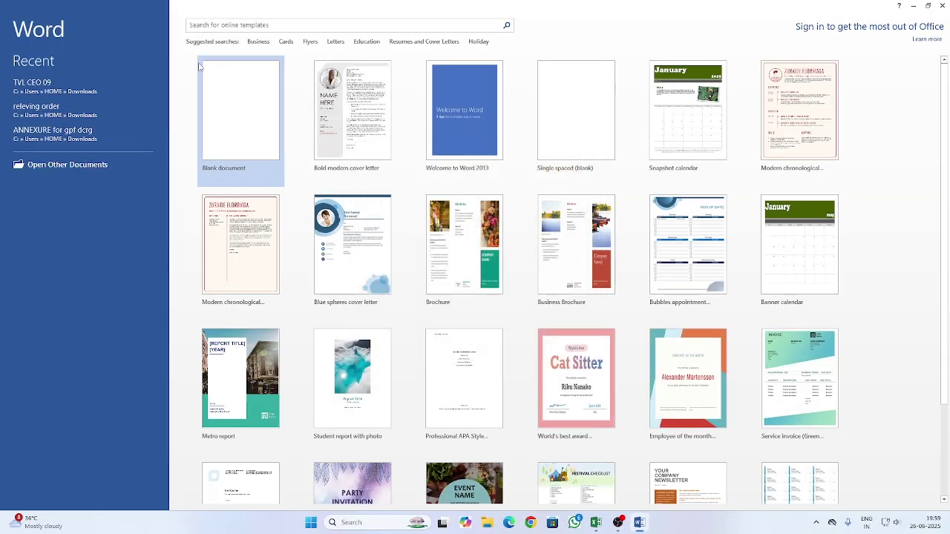
{"action": "left_click", "coordinate": [220, 84]}
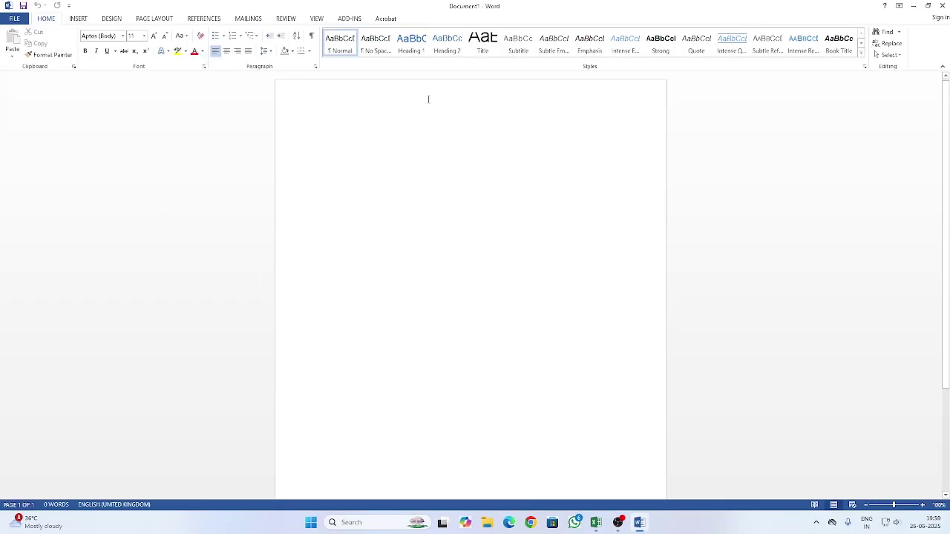
Start a label mail merge for continuous-feed printers using Avery A4/A5 labels, product number 3623
{"action": "left_click", "coordinate": [247, 19]}
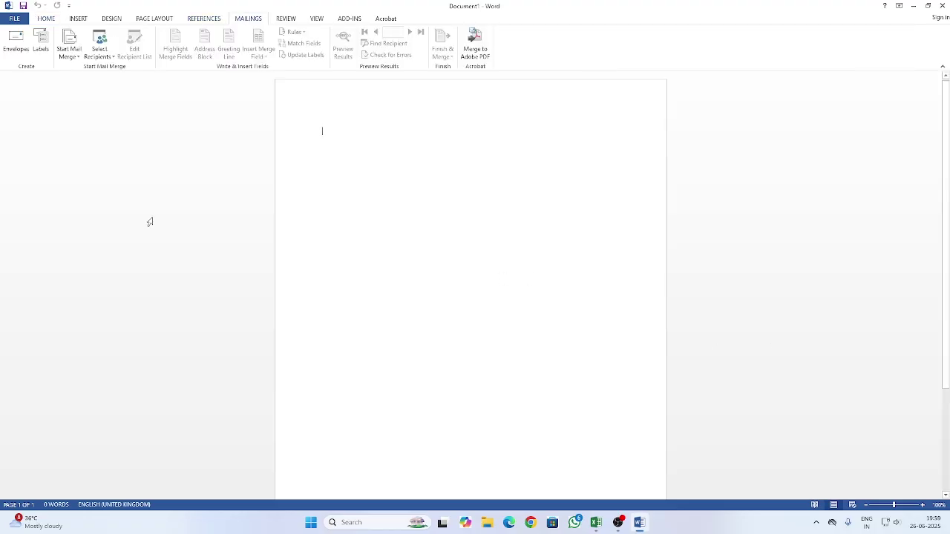
{"action": "left_click", "coordinate": [74, 62]}
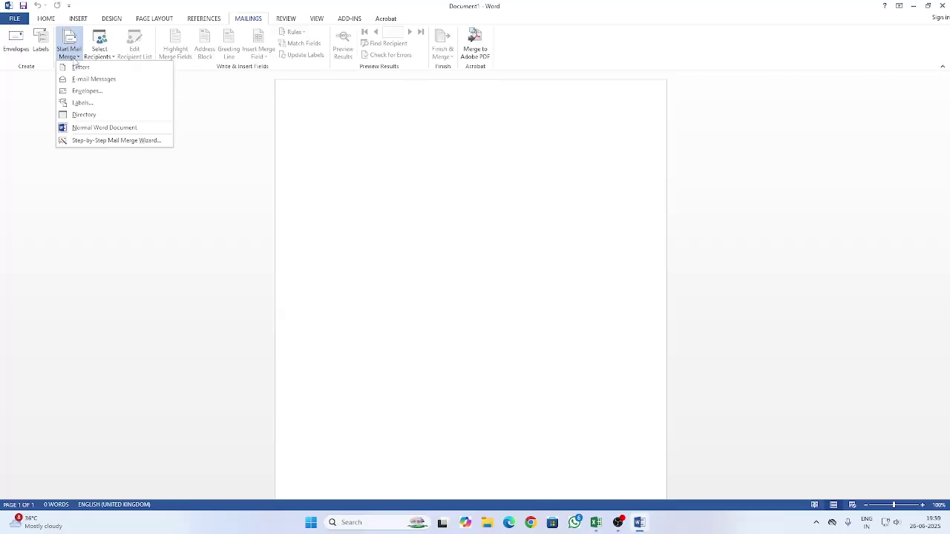
{"action": "left_click", "coordinate": [84, 103]}
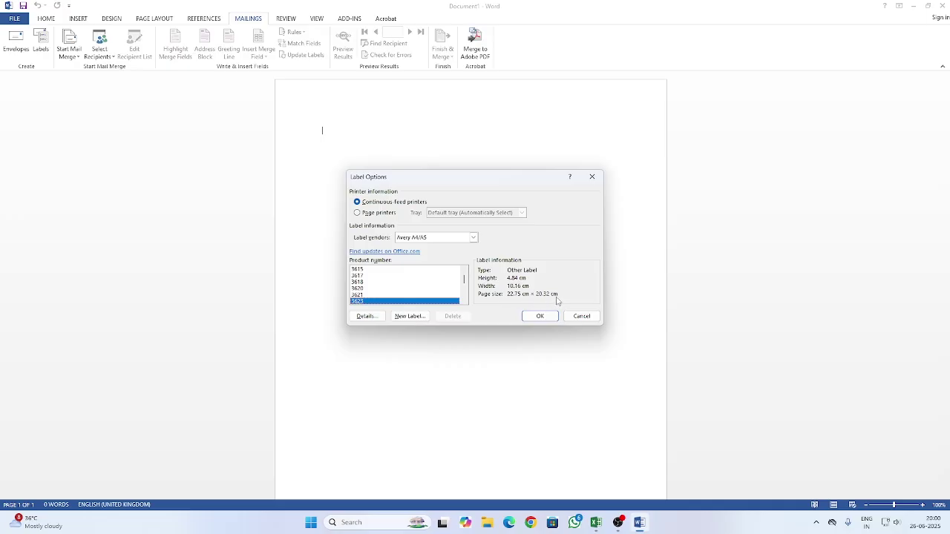
{"action": "left_click", "coordinate": [540, 316]}
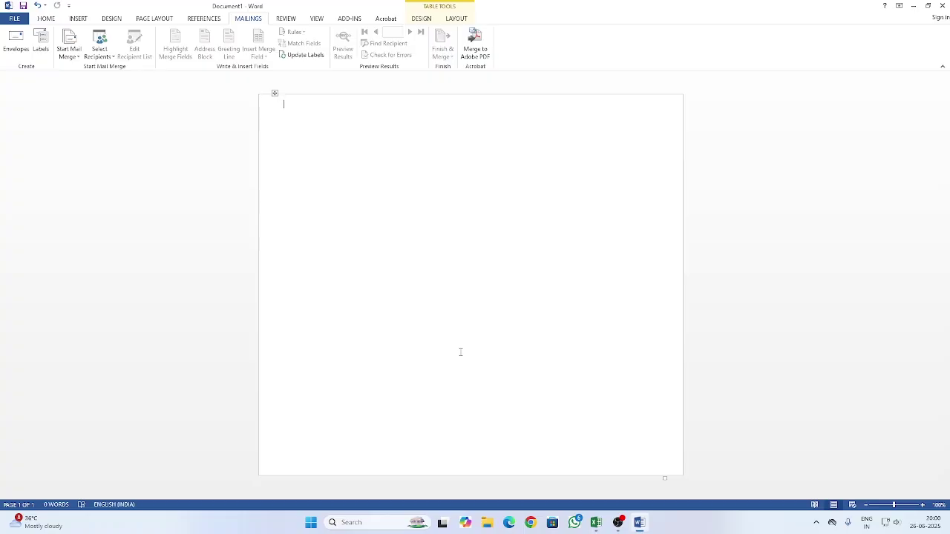
Use Sheet1$ of the existing LABEL workbook in Downloads as the recipient list, with the first row as column headers
{"action": "left_click", "coordinate": [101, 56]}
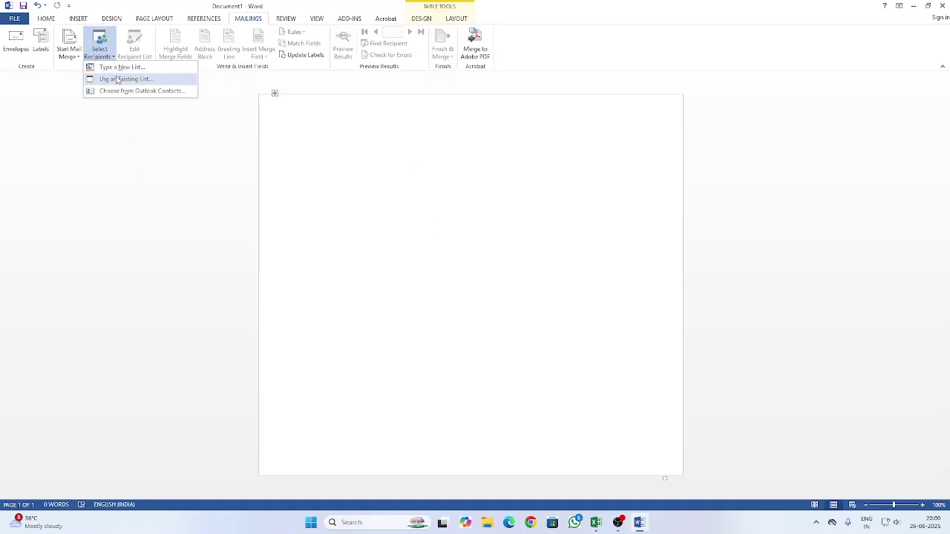
{"action": "left_click", "coordinate": [119, 80]}
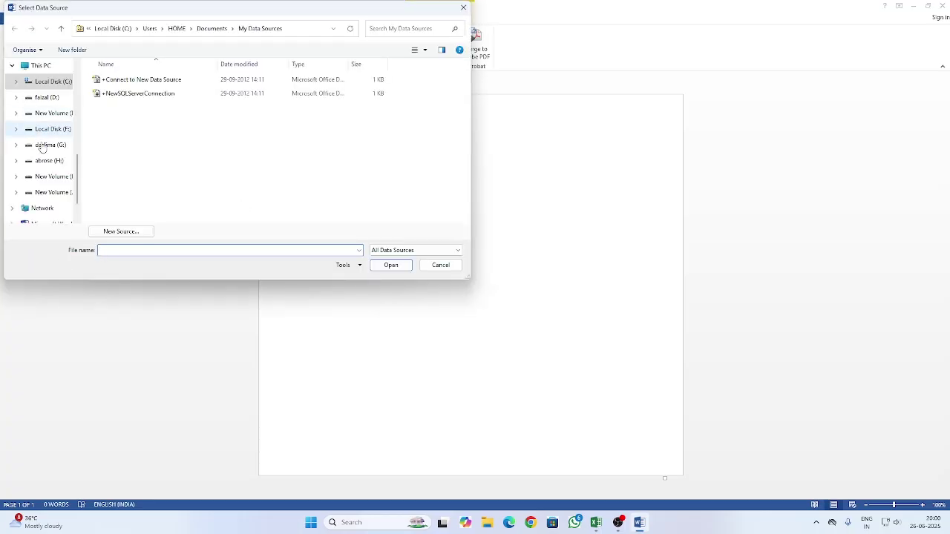
{"action": "scroll", "coordinate": [54, 158], "scroll_direction": "up", "scroll_amount": 5}
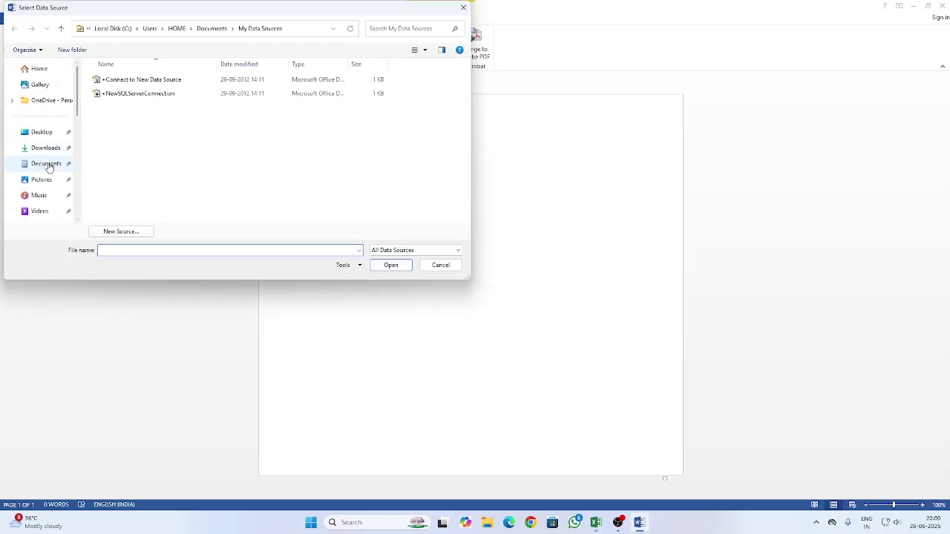
{"action": "left_click", "coordinate": [52, 150]}
{"action": "left_click", "coordinate": [100, 96]}
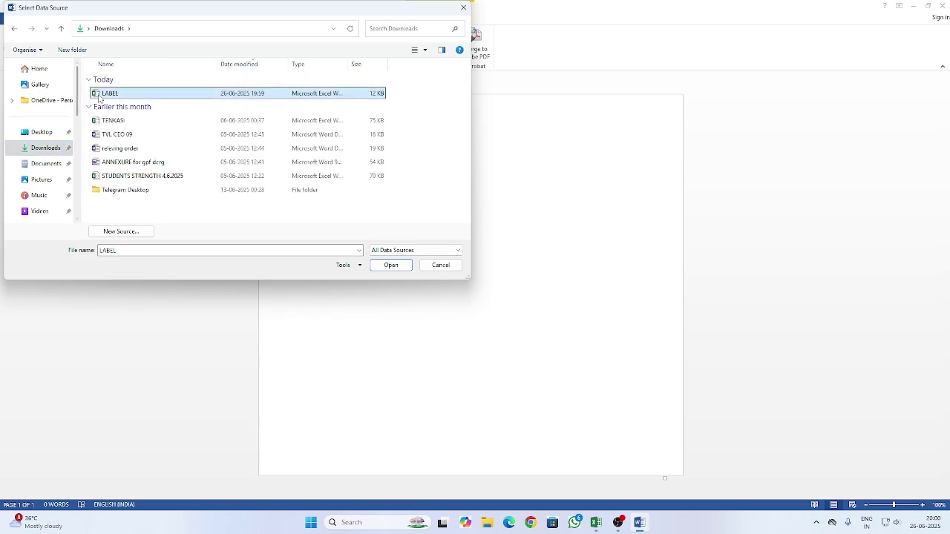
{"action": "left_click", "coordinate": [383, 266]}
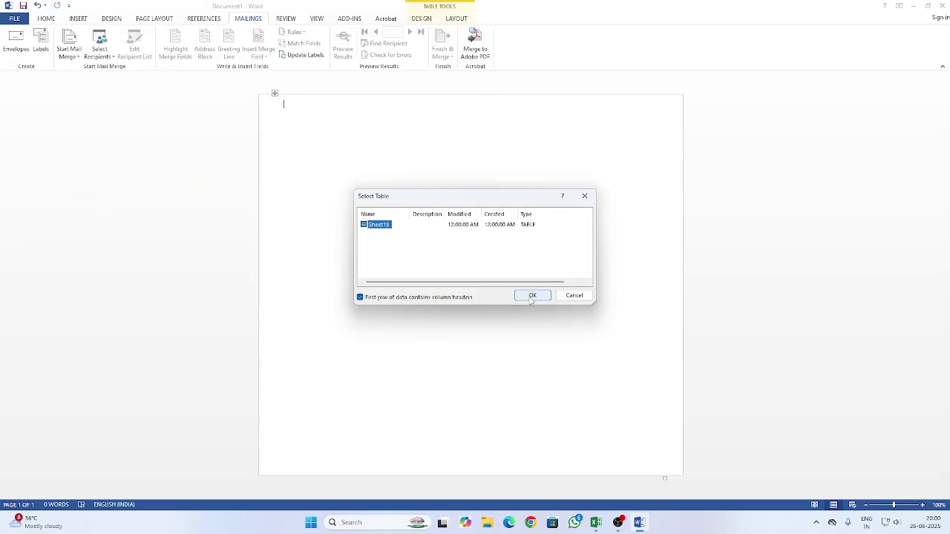
{"action": "left_click", "coordinate": [531, 296]}
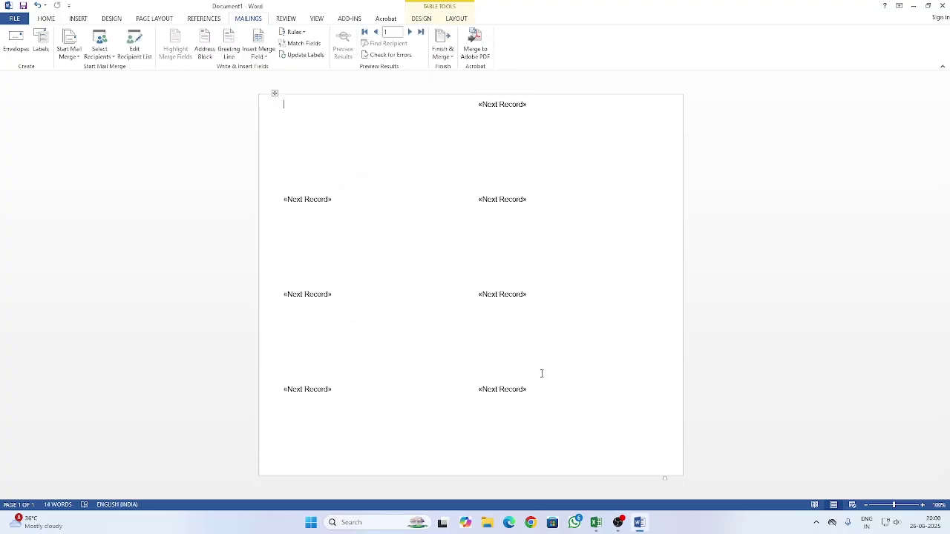
{"action": "left_click", "coordinate": [99, 46]}
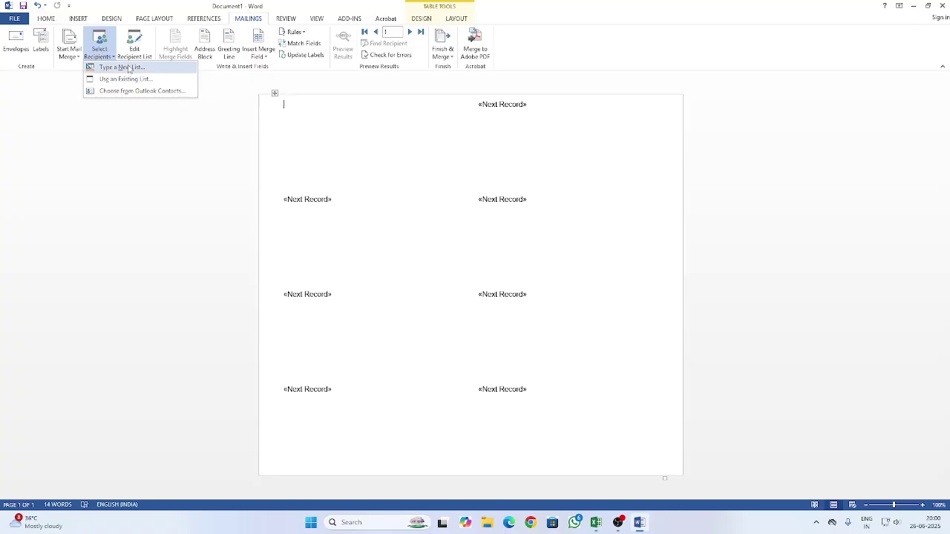
{"action": "left_click", "coordinate": [343, 132]}
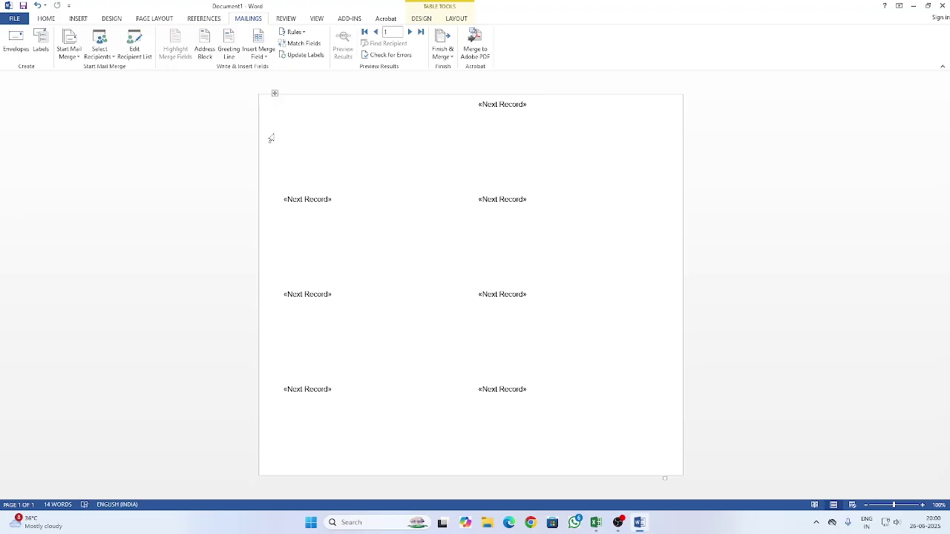
{"action": "left_click", "coordinate": [260, 57]}
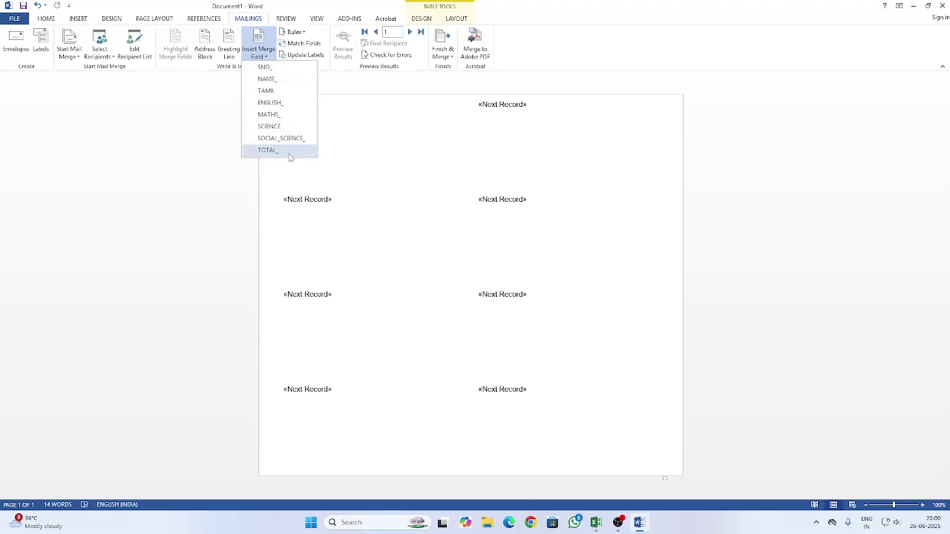
{"action": "left_click", "coordinate": [372, 118]}
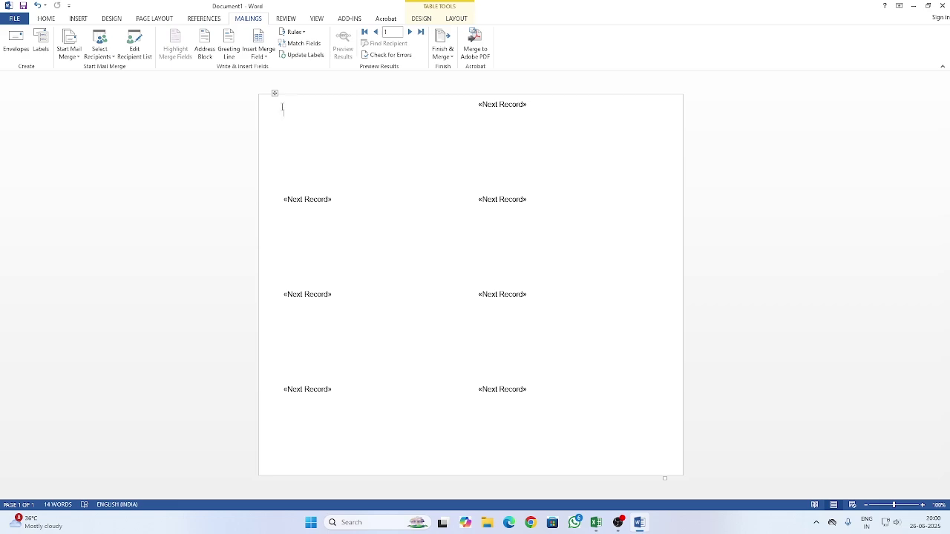
Enter the captions NAME-, TAMIL-, ENGLISH-, MATHS-, SCIENCE-, SOCIAL SCIENCE- and TOTAL- on separate lines in the first label
{"action": "type", "text": "NAME- "}
{"action": "type", "text": "TAMIL- "}
{"action": "type", "text": "ENGLISH "}
{"action": "type", "text": "MATHS"}
{"action": "type", "text": "-"}
{"action": "key", "text": "Return"}
{"action": "type", "text": "SCO"}
{"action": "key", "text": "BackSpace"}
{"action": "type", "text": "IENCESCCIAL"}
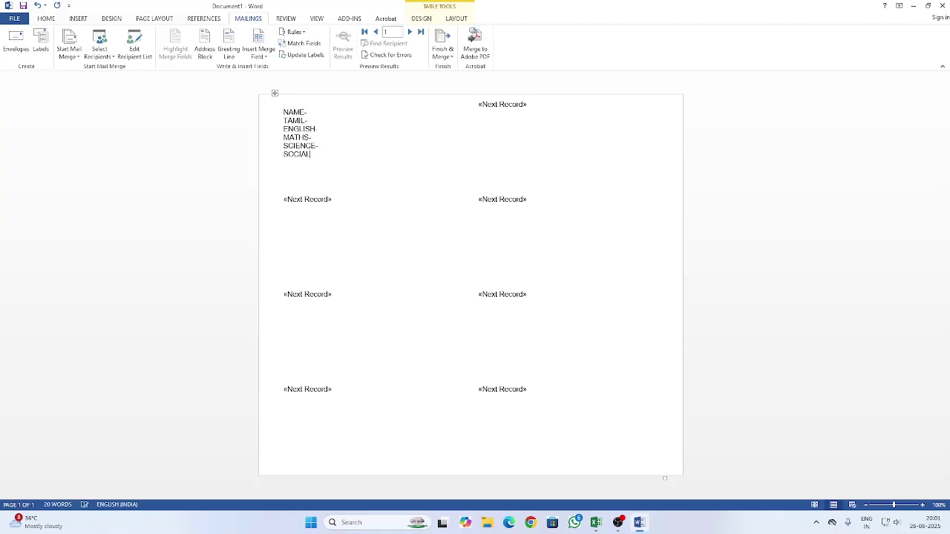
{"action": "type", "text": " SCIENCE"}
{"action": "type", "text": "TOTAL-"}
{"action": "left_click", "coordinate": [389, 147]}
Insert the NAME_, TAMIL and ENGLISH_ merge fields after their matching captions in the first label
{"action": "left_click", "coordinate": [312, 113]}
{"action": "left_click", "coordinate": [262, 54]}
{"action": "left_click", "coordinate": [275, 79]}
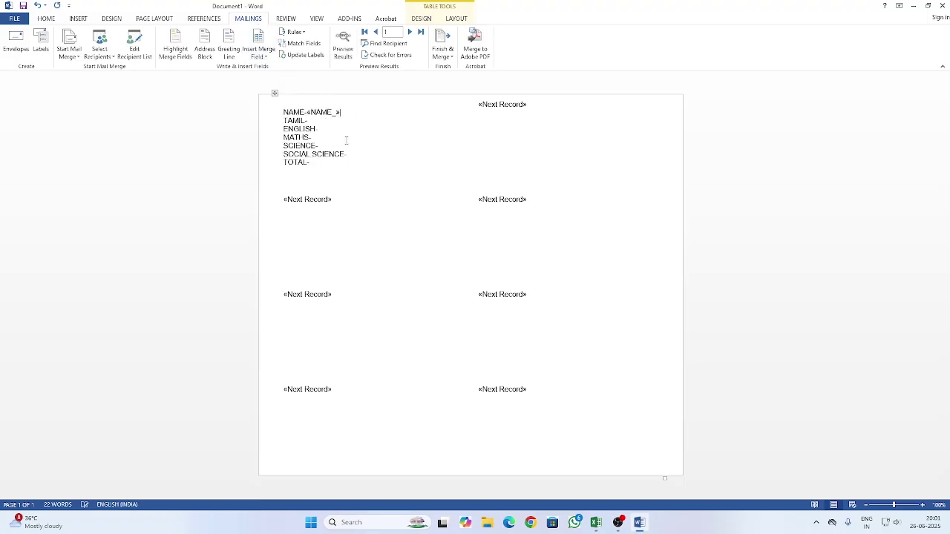
{"action": "left_click", "coordinate": [325, 123]}
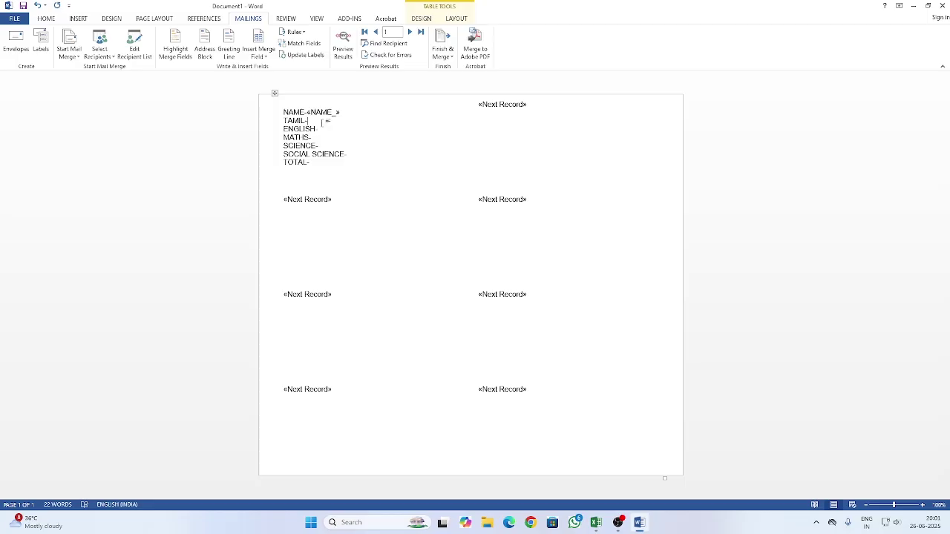
{"action": "left_click", "coordinate": [256, 56]}
{"action": "left_click", "coordinate": [274, 91]}
{"action": "left_click", "coordinate": [258, 57]}
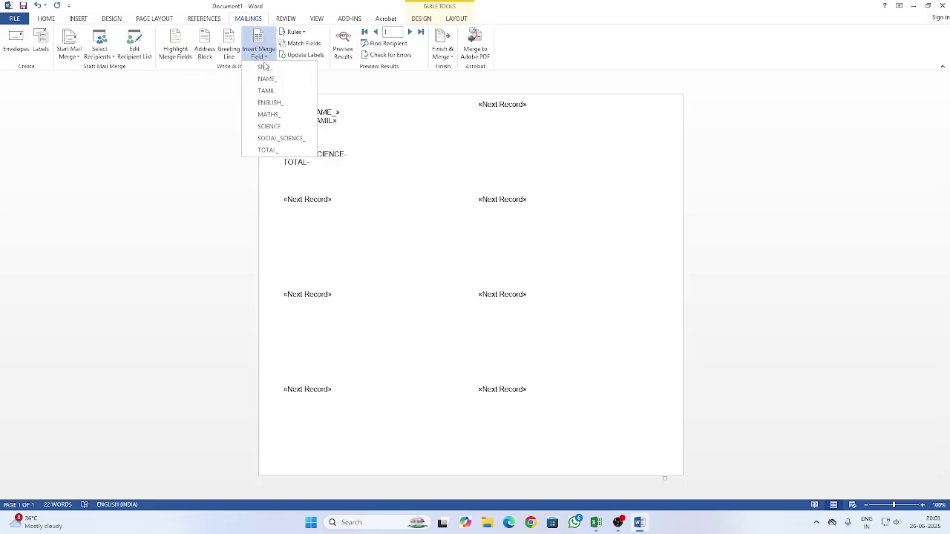
{"action": "left_click", "coordinate": [274, 99]}
Insert the MATHS_, SCIENCE and SOCIAL_SCIENCE_ merge fields after their matching captions in the first label
{"action": "left_click", "coordinate": [316, 137]}
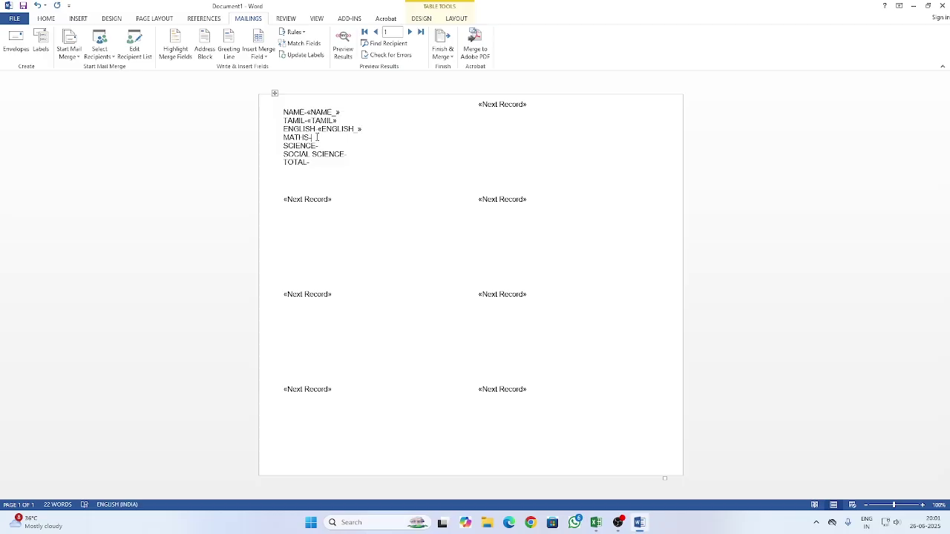
{"action": "left_click", "coordinate": [257, 55]}
{"action": "left_click", "coordinate": [285, 114]}
{"action": "left_click", "coordinate": [258, 53]}
{"action": "left_click", "coordinate": [278, 127]}
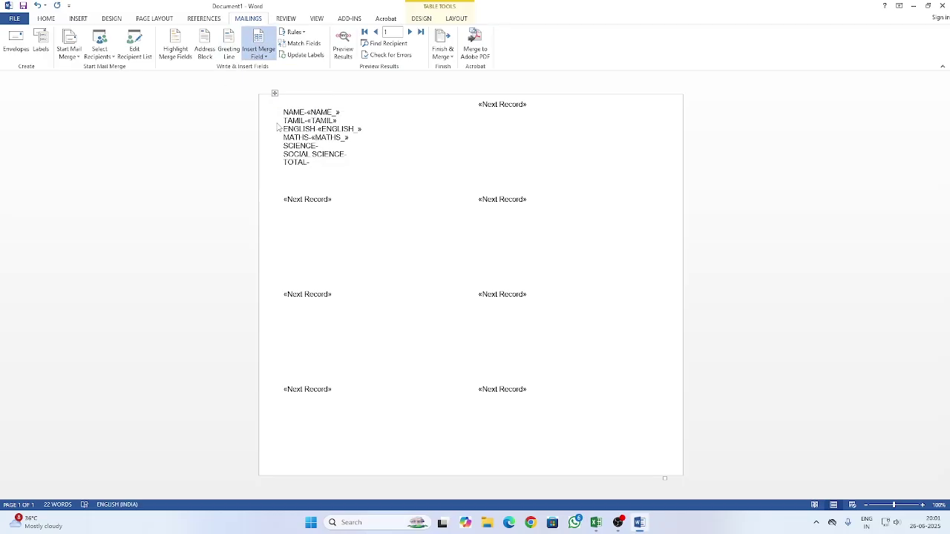
{"action": "left_click", "coordinate": [260, 53]}
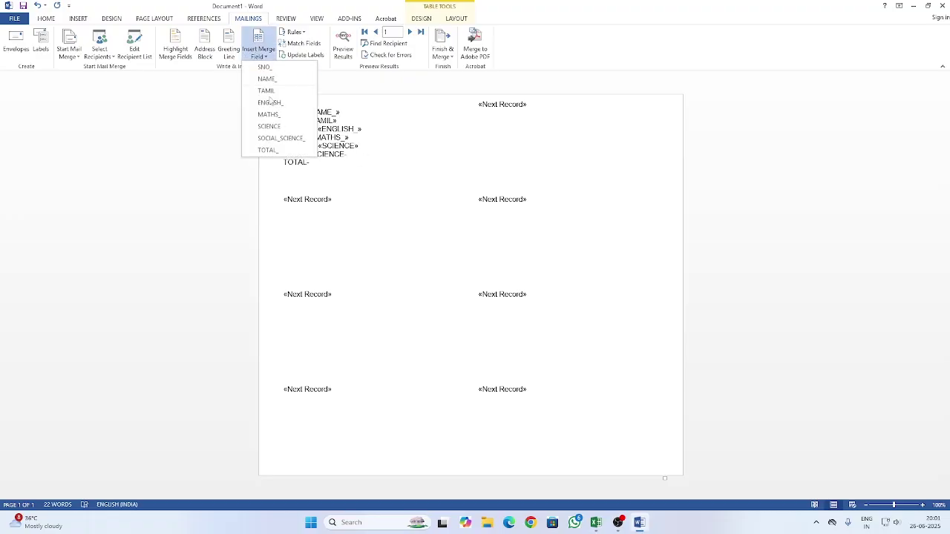
{"action": "left_click", "coordinate": [285, 139]}
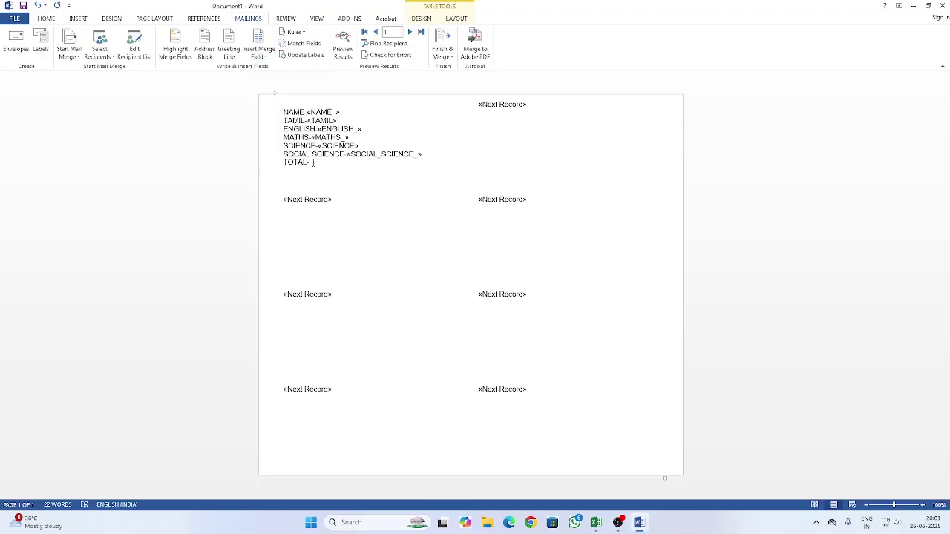
Insert the TOTAL_ merge field after TOTAL- in the first label and propagate the first label's layout to all labels
{"action": "left_click", "coordinate": [259, 49]}
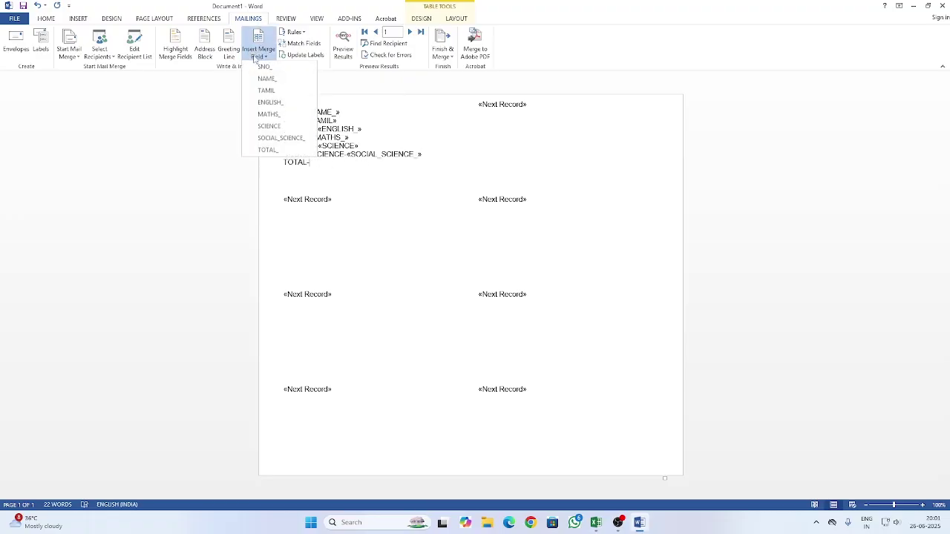
{"action": "left_click", "coordinate": [281, 148]}
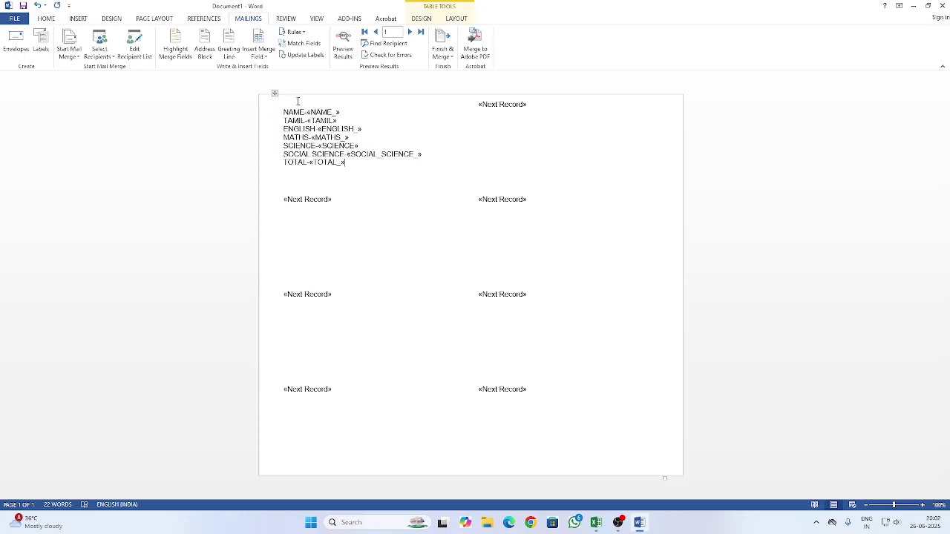
{"action": "left_click", "coordinate": [301, 55]}
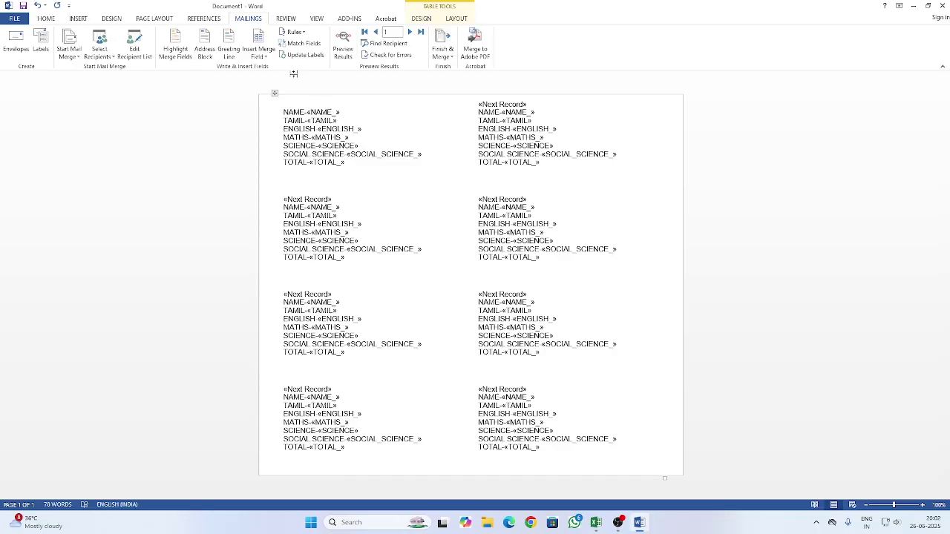
Finish the mail merge by merging all records into a new document of individual labels
{"action": "left_click", "coordinate": [443, 57]}
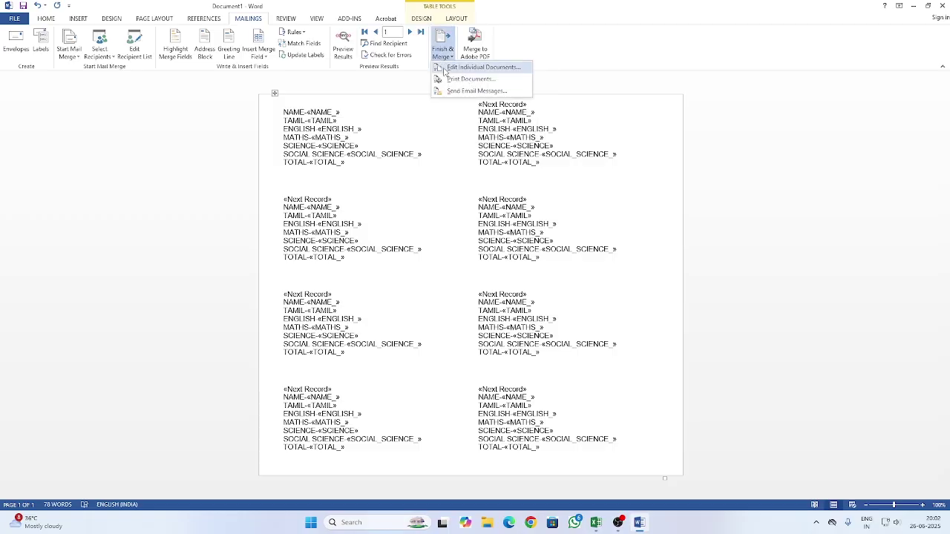
{"action": "left_click", "coordinate": [447, 68]}
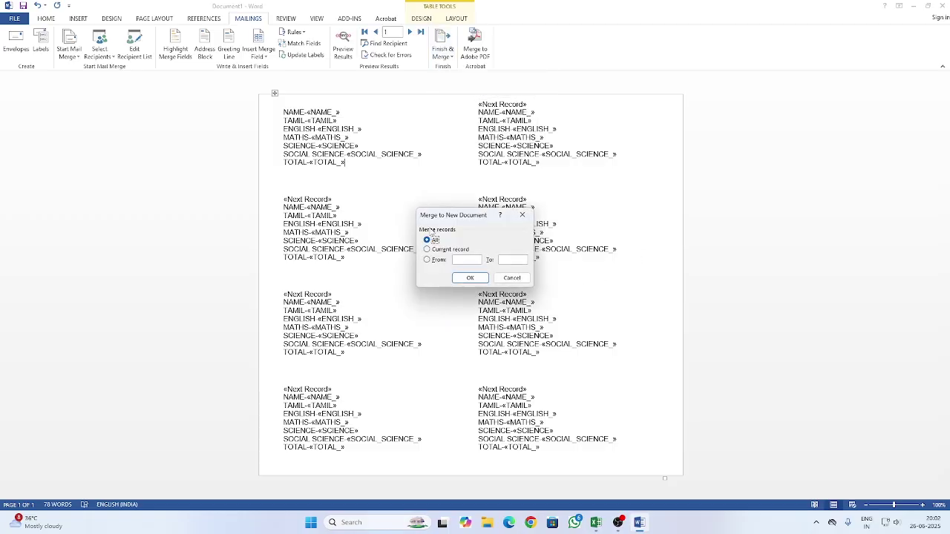
{"action": "left_click", "coordinate": [470, 280]}
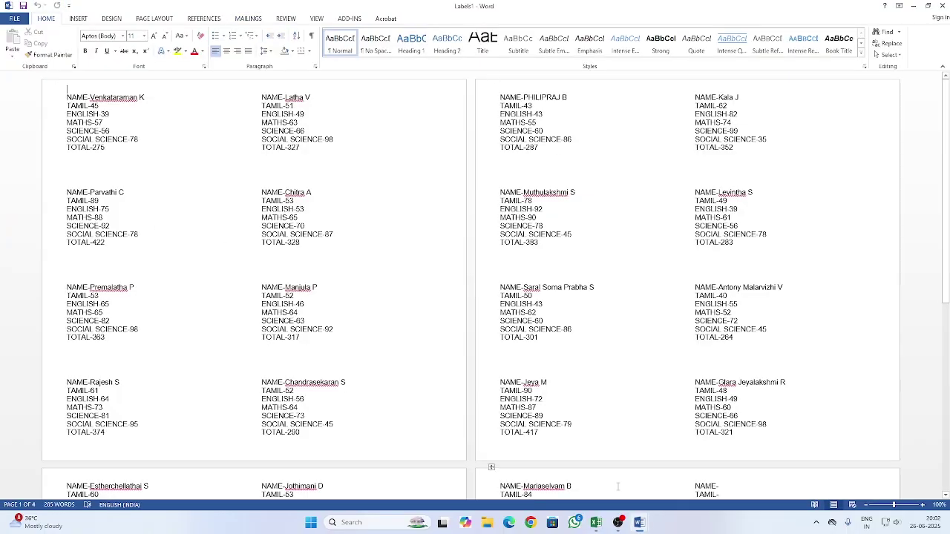
Review the merged labels against the student rows in the LABEL workbook in Excel and the merge-field layout in Document1 in Word
{"action": "scroll", "coordinate": [651, 298], "scroll_direction": "down", "scroll_amount": 6}
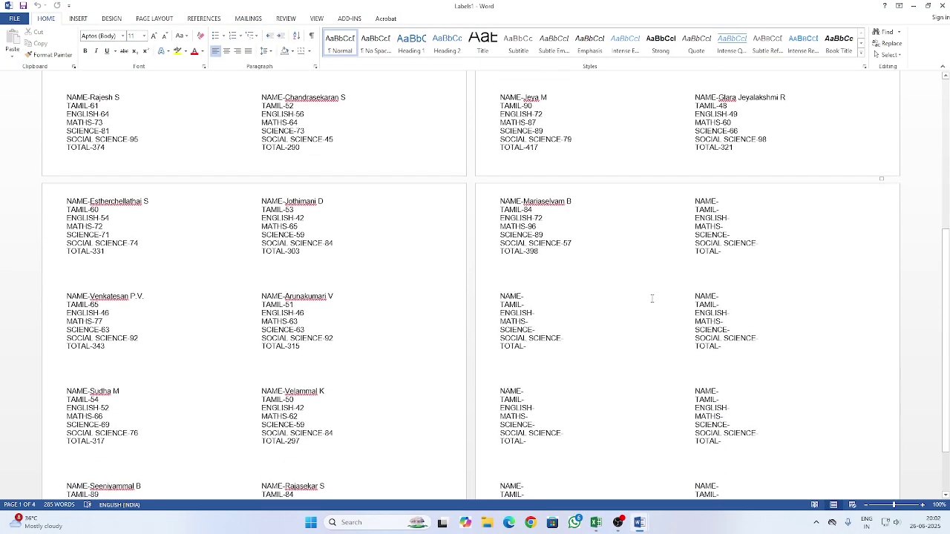
{"action": "scroll", "coordinate": [652, 299], "scroll_direction": "up", "scroll_amount": 1}
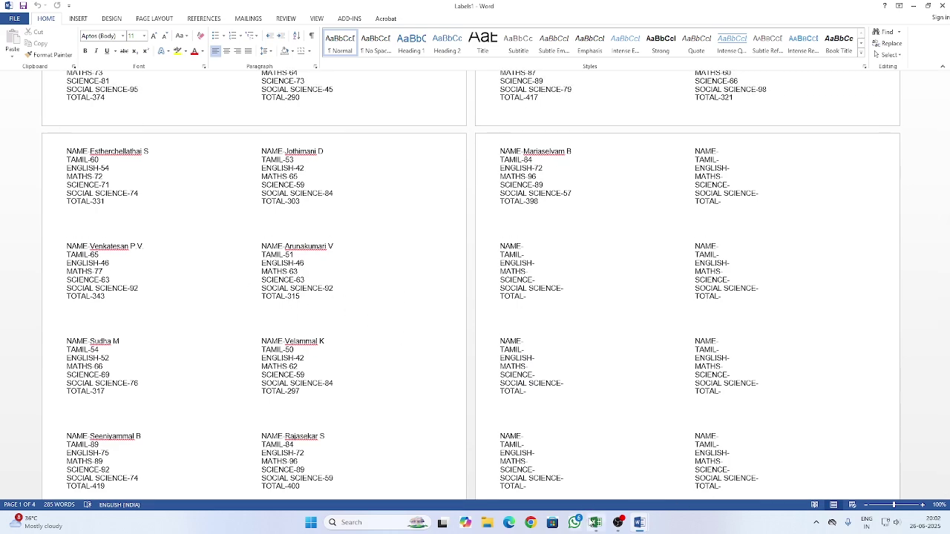
{"action": "left_click", "coordinate": [595, 522]}
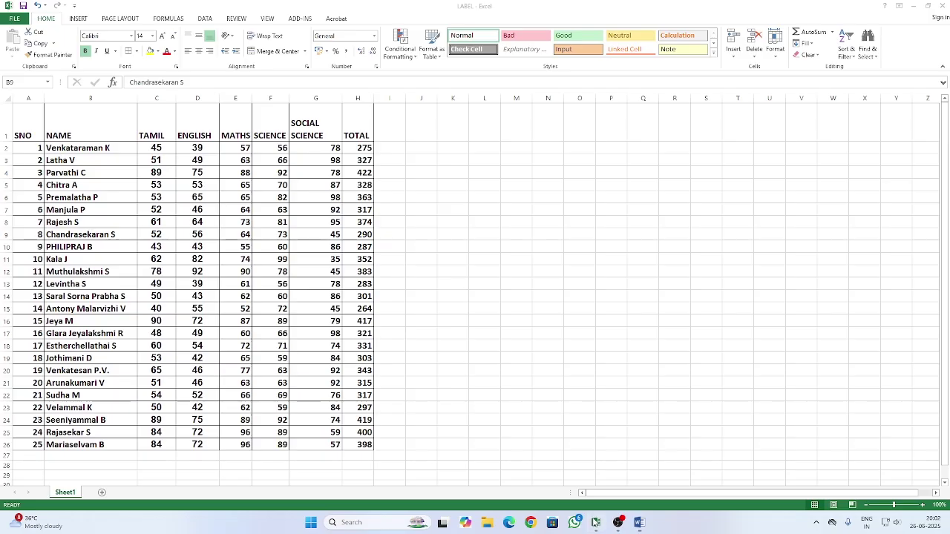
{"action": "left_click", "coordinate": [5, 383]}
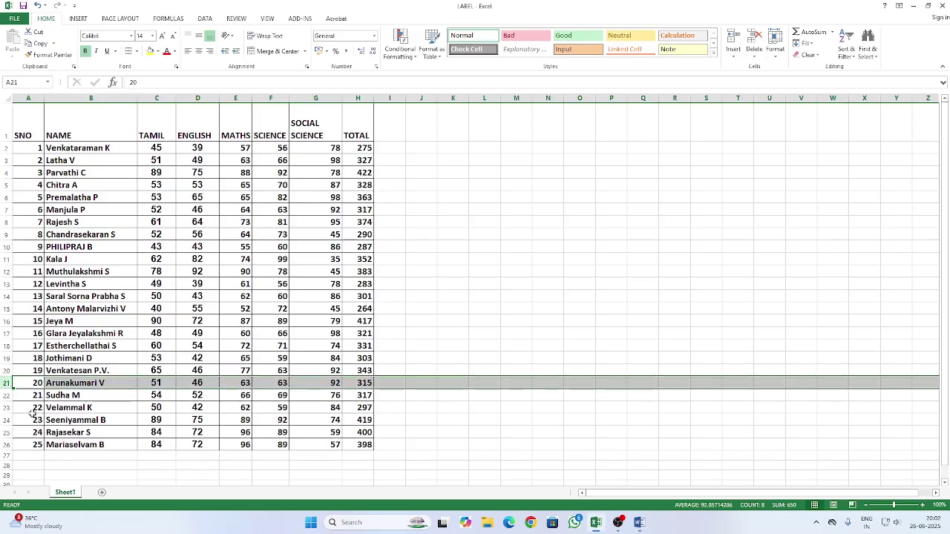
{"action": "left_click", "coordinate": [6, 408]}
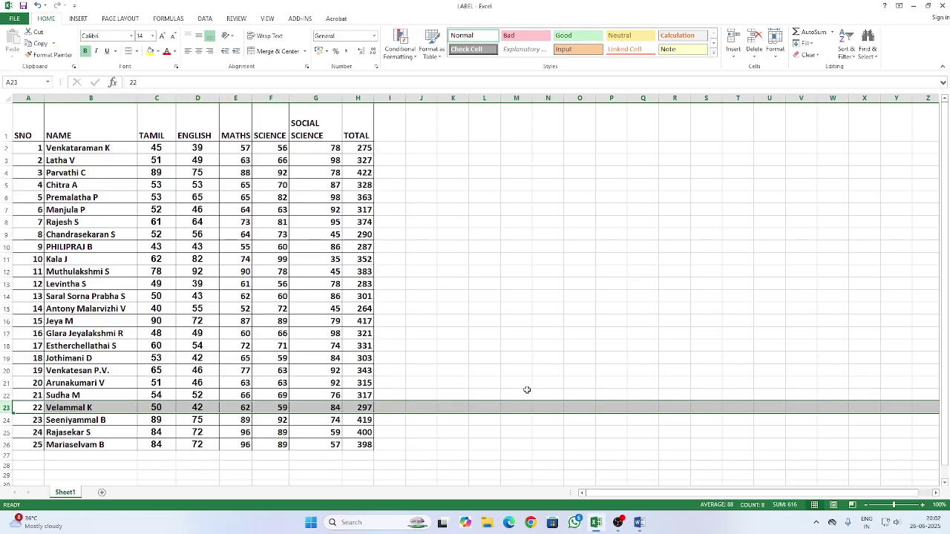
{"action": "mouse_move", "coordinate": [638, 523]}
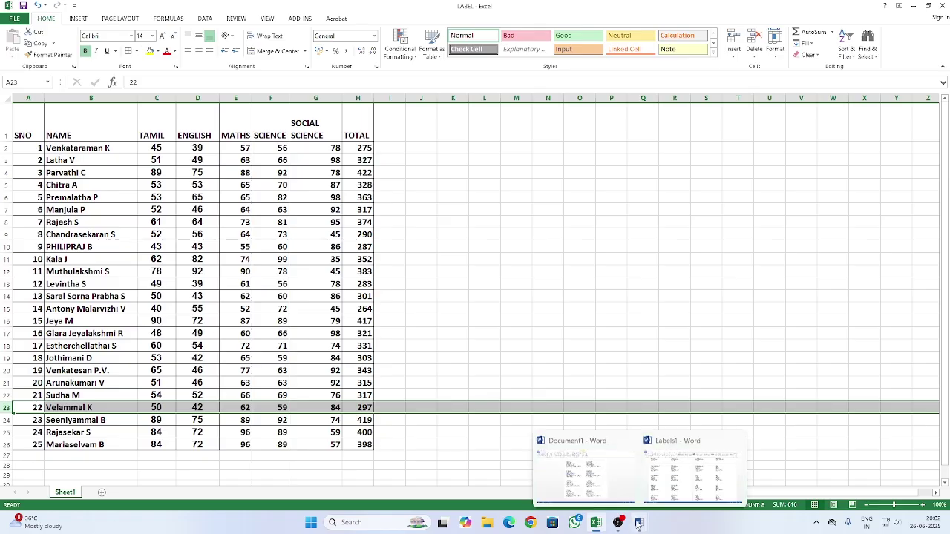
{"action": "left_click", "coordinate": [575, 478]}
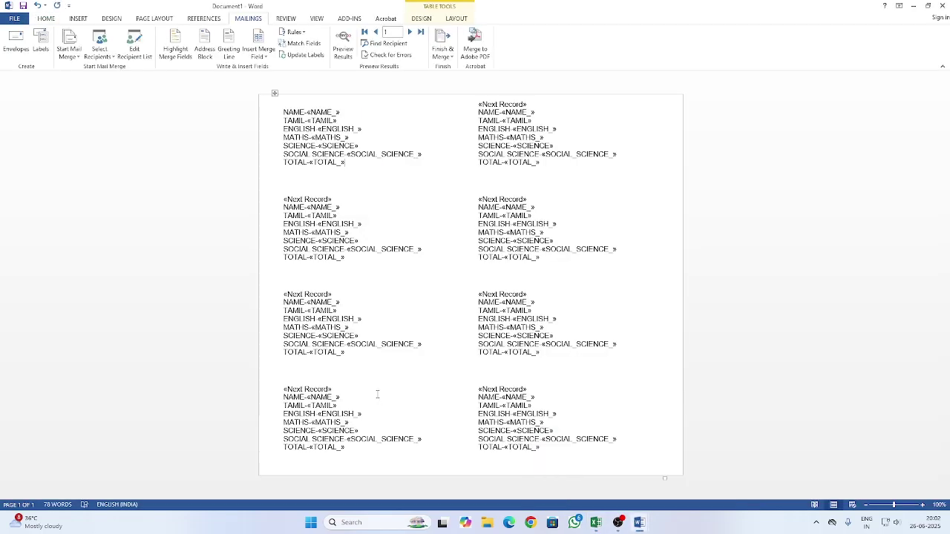
{"action": "mouse_move", "coordinate": [650, 524]}
{"action": "left_click", "coordinate": [696, 481]}
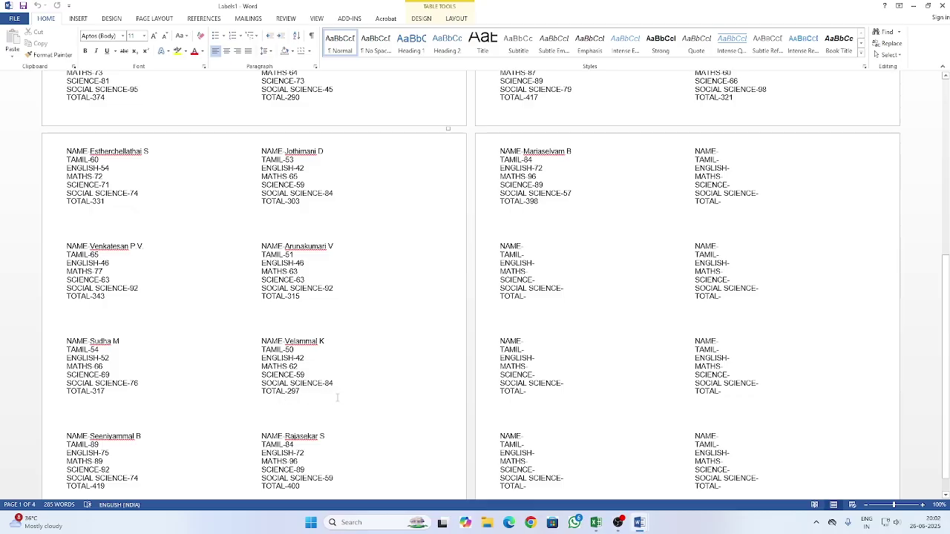
{"action": "mouse_move", "coordinate": [639, 523]}
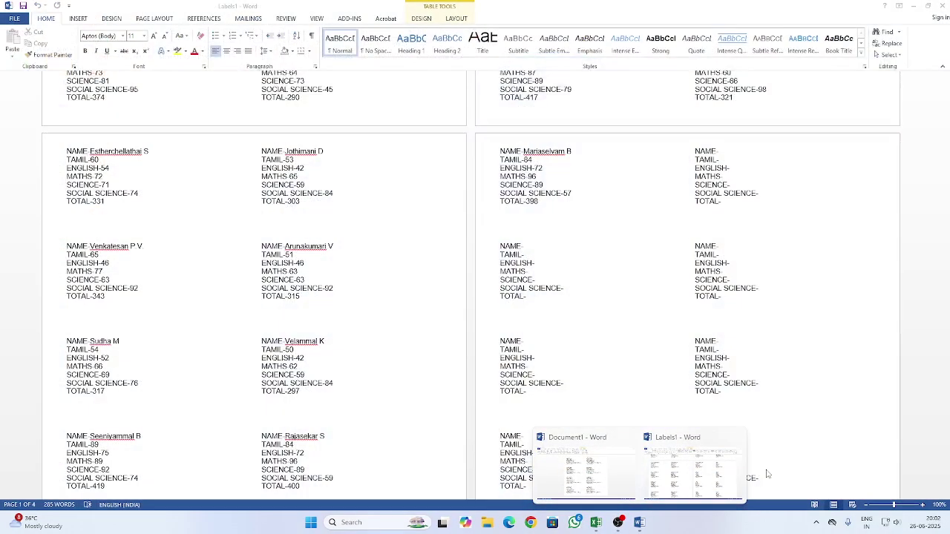
{"action": "mouse_move", "coordinate": [584, 468]}
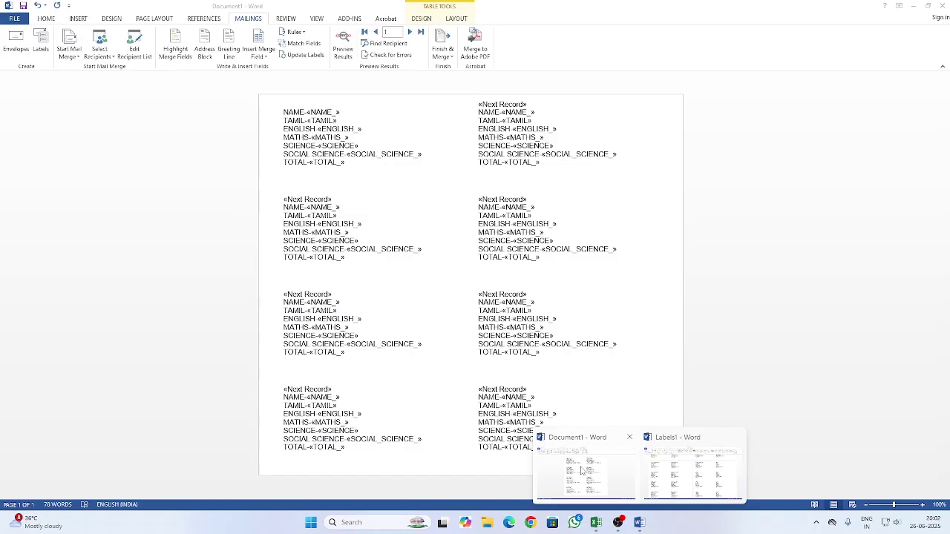
{"action": "mouse_move", "coordinate": [692, 467]}
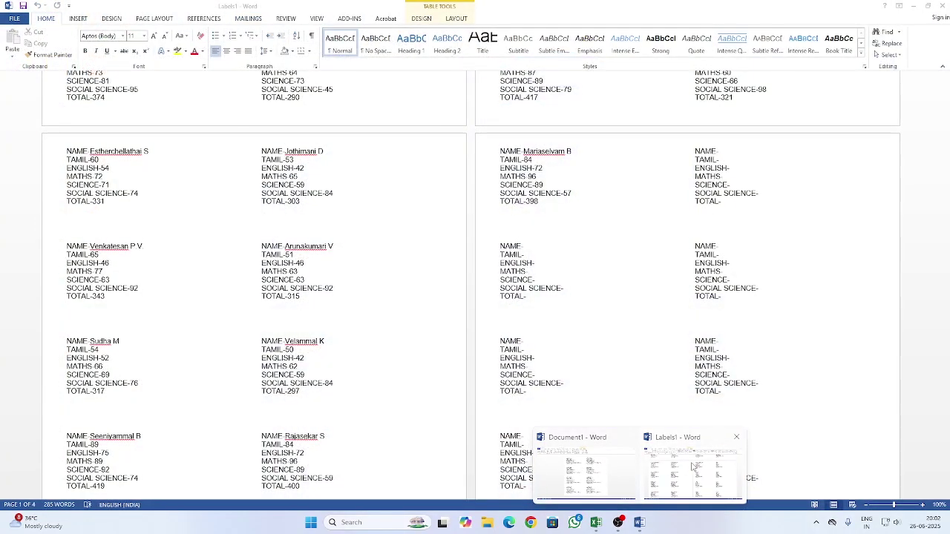
{"action": "left_click", "coordinate": [692, 466]}
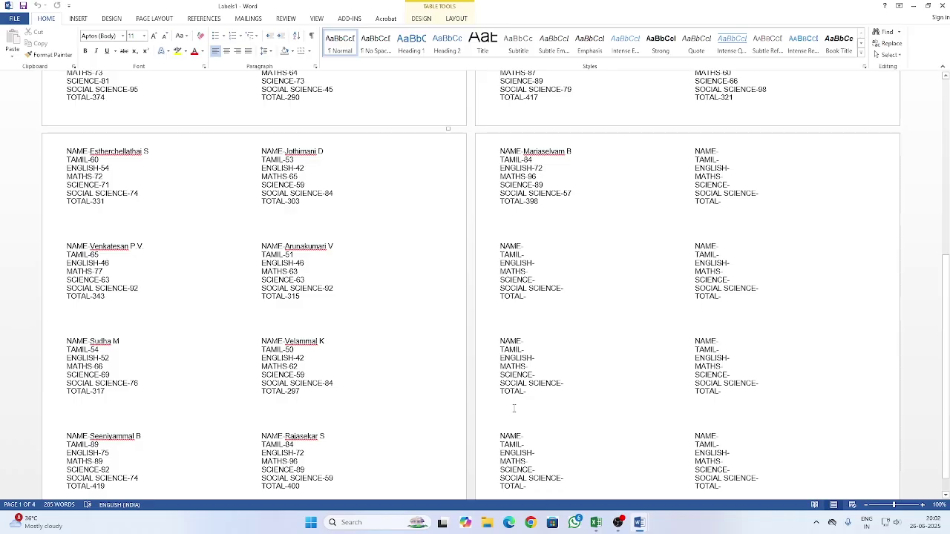
{"action": "scroll", "coordinate": [514, 408], "scroll_direction": "up", "scroll_amount": 9}
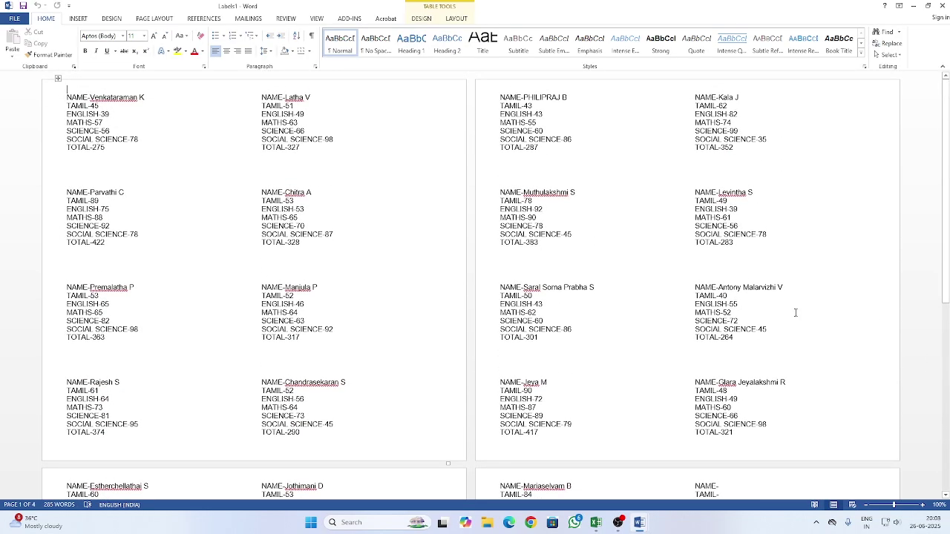
Delete the captions of all the labels without student data on the last page of the merged document
{"action": "scroll", "coordinate": [406, 211], "scroll_direction": "down", "scroll_amount": 10}
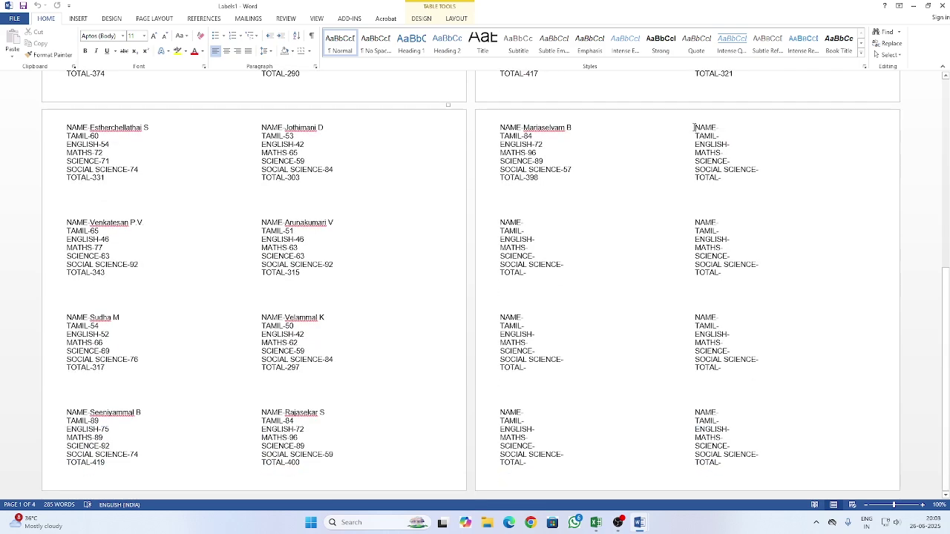
{"action": "left_click_drag", "start_coordinate": [694, 128], "coordinate": [742, 439]}
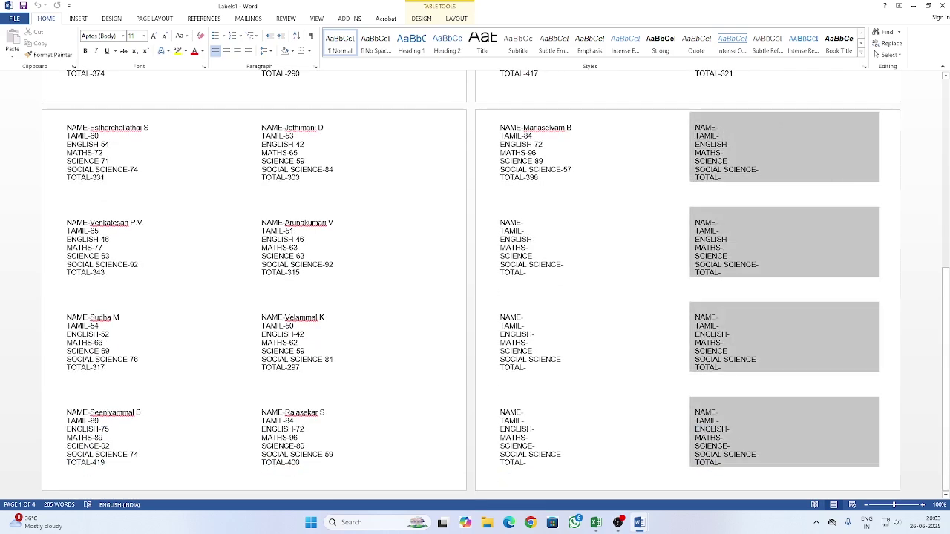
{"action": "key", "text": "Delete"}
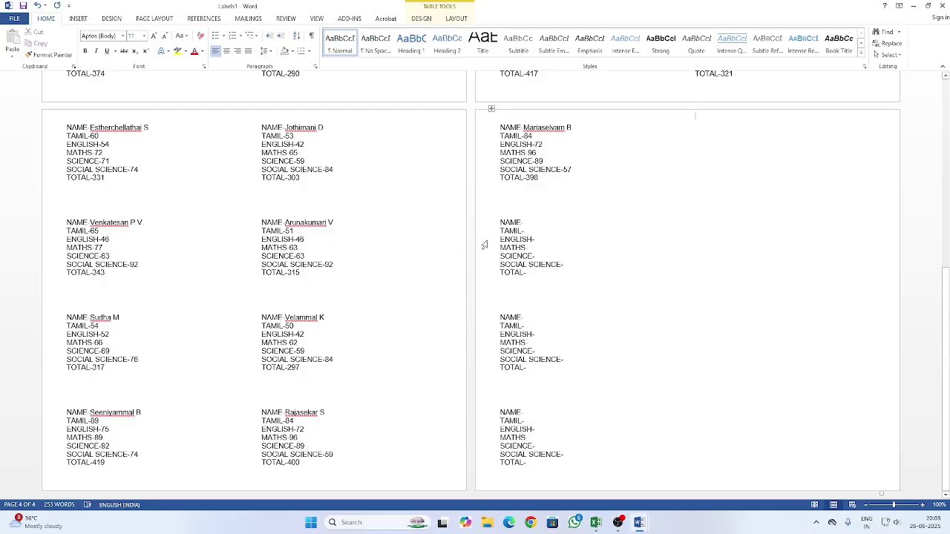
{"action": "left_click_drag", "start_coordinate": [483, 245], "coordinate": [543, 454]}
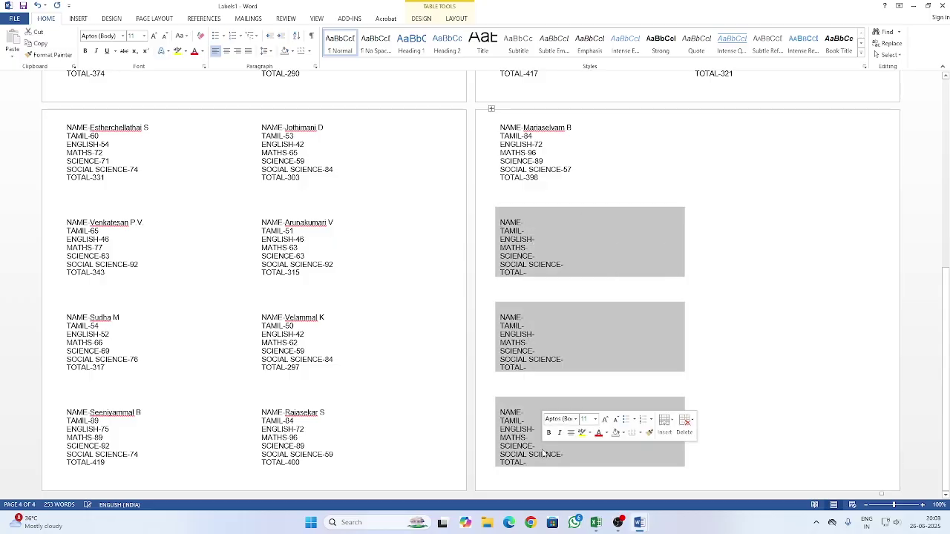
{"action": "key", "text": "Delete"}
Try applying all borders to the label table on the first page of the merged document
{"action": "scroll", "coordinate": [502, 343], "scroll_direction": "up", "scroll_amount": 8}
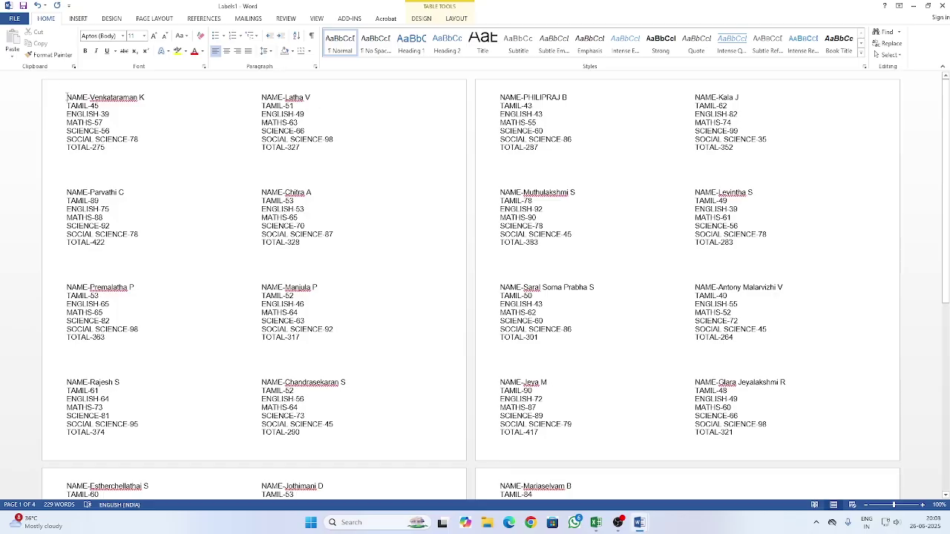
{"action": "left_click", "coordinate": [57, 80]}
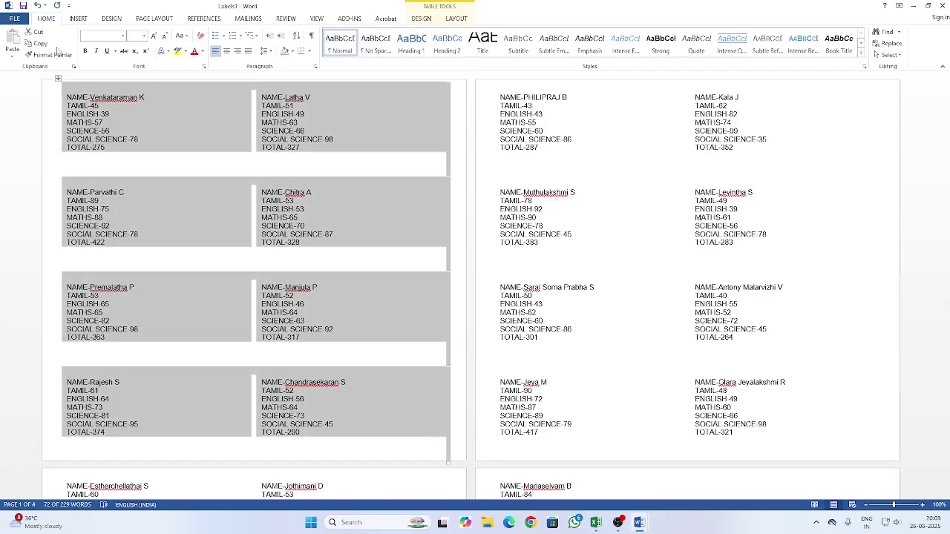
{"action": "left_click", "coordinate": [310, 51]}
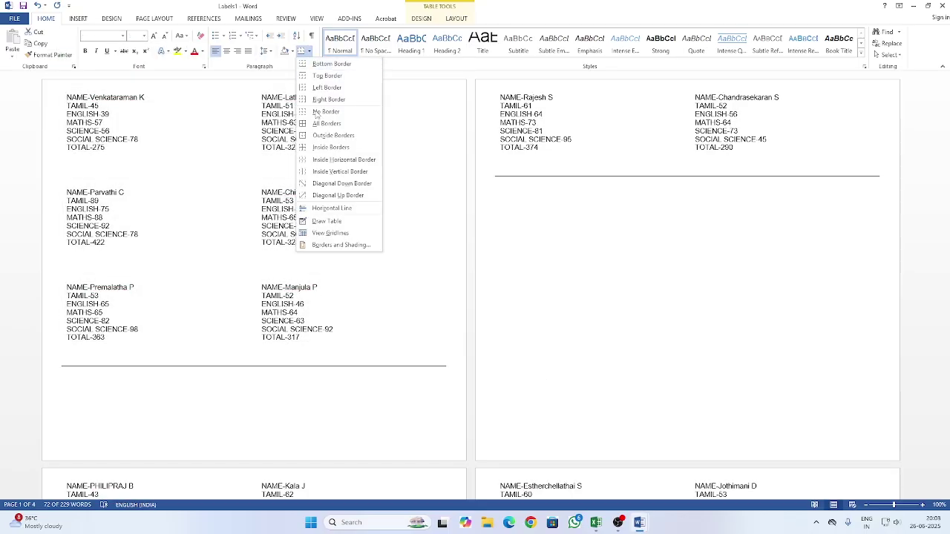
{"action": "left_click", "coordinate": [339, 126]}
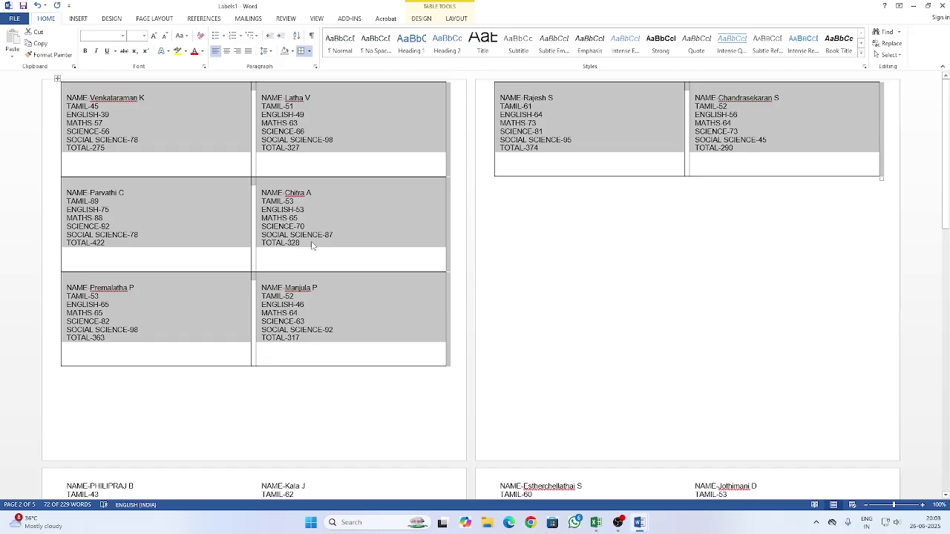
{"action": "key", "text": "ctrl+z"}
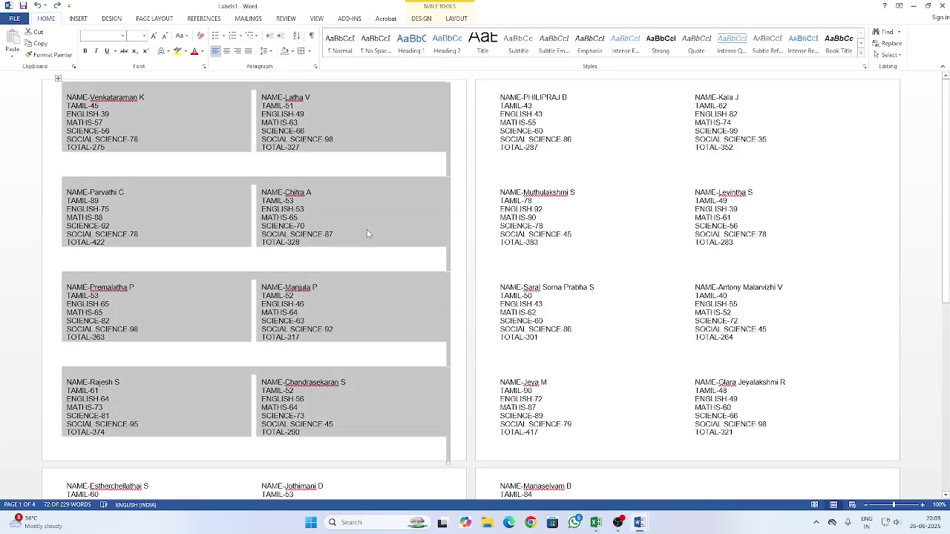
{"action": "left_click", "coordinate": [388, 318]}
{"action": "scroll", "coordinate": [389, 314], "scroll_direction": "down", "scroll_amount": 3}
{"action": "scroll", "coordinate": [390, 315], "scroll_direction": "down", "scroll_amount": 6}
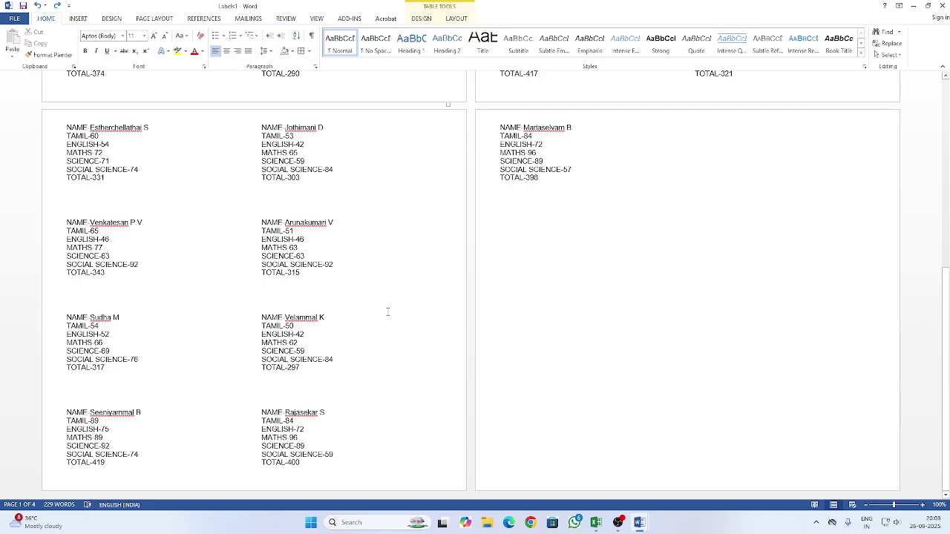
{"action": "scroll", "coordinate": [388, 311], "scroll_direction": "up", "scroll_amount": 7}
{"action": "scroll", "coordinate": [387, 312], "scroll_direction": "up", "scroll_amount": 2}
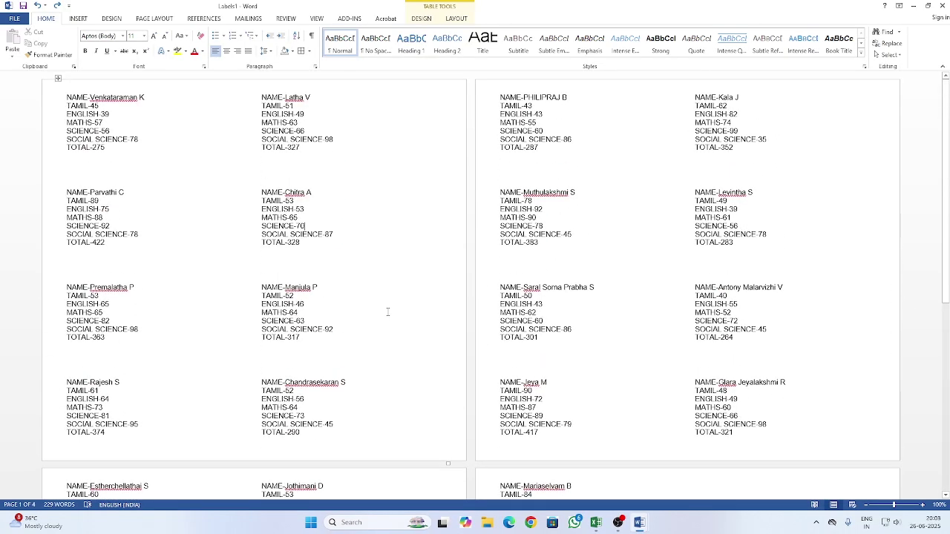